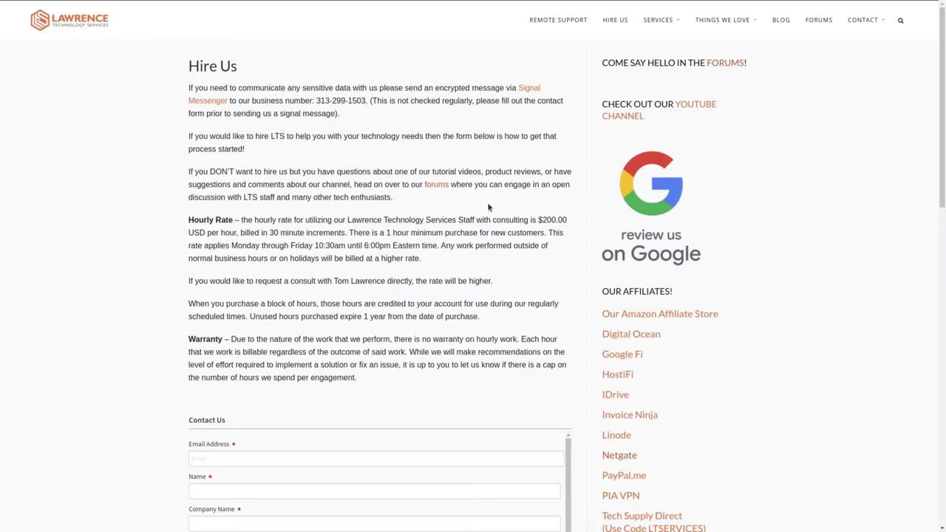
- Scroll down to the Lawrence Systems contact form, then sign in to TrueNAS CORE
{"action": "scroll", "coordinate": [491, 210], "scroll_direction": "down", "scroll_amount": 5}
{"action": "scroll", "coordinate": [491, 215], "scroll_direction": "down", "scroll_amount": 1}
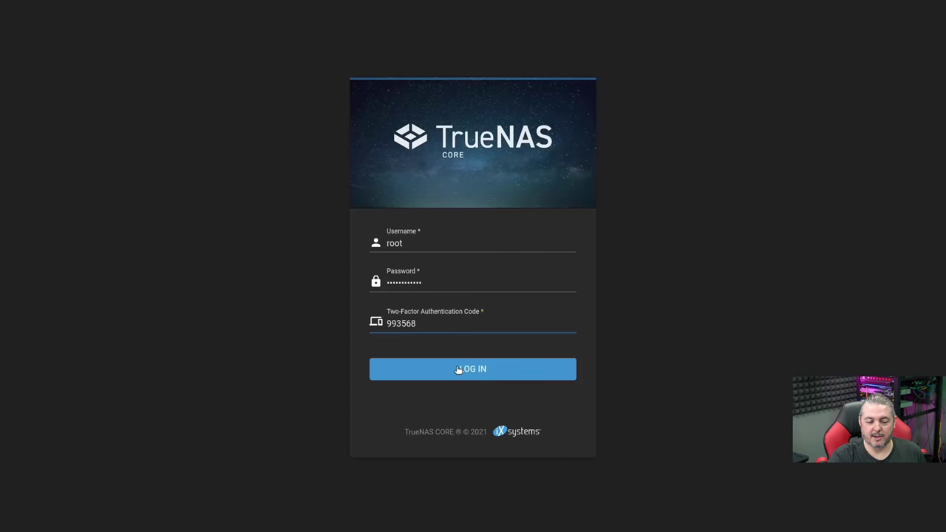
{"action": "left_click", "coordinate": [458, 369]}
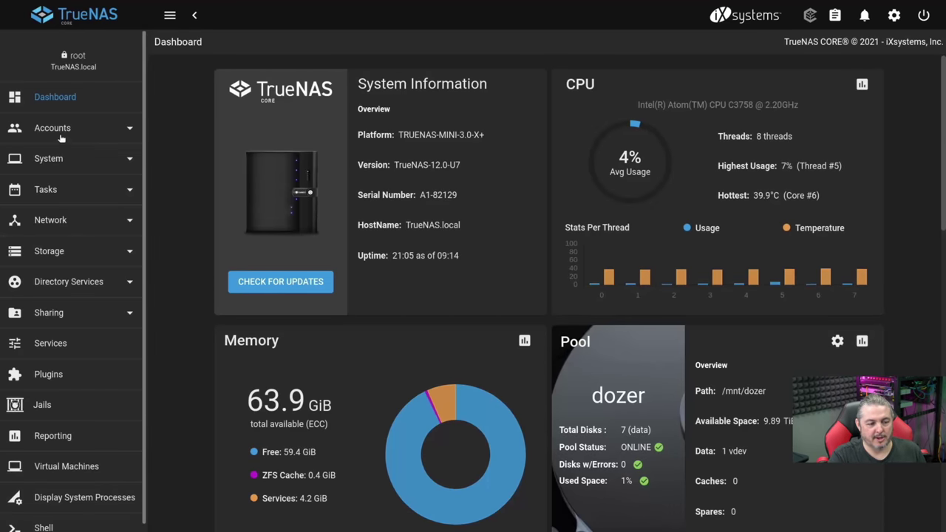
- Open System > 2FA and disable two-factor authentication
{"action": "left_click", "coordinate": [68, 160]}
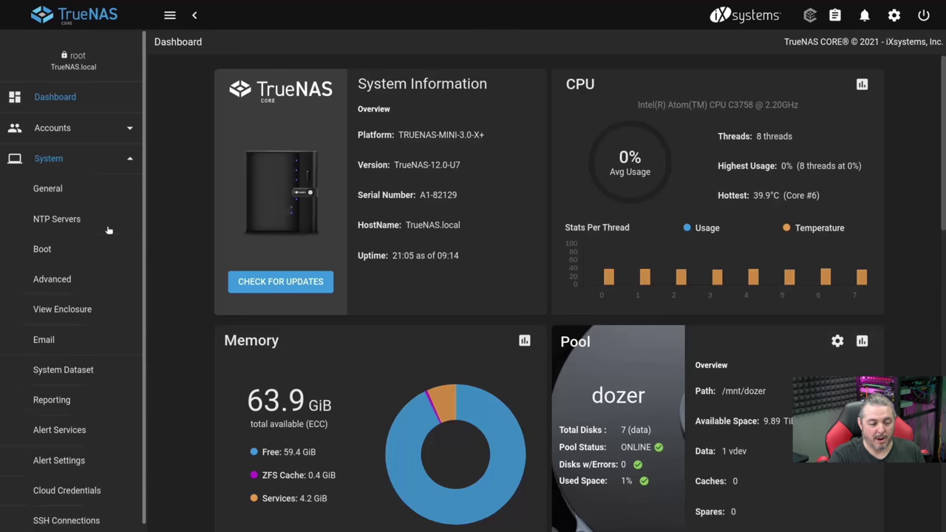
{"action": "scroll", "coordinate": [49, 314], "scroll_direction": "down", "scroll_amount": 5}
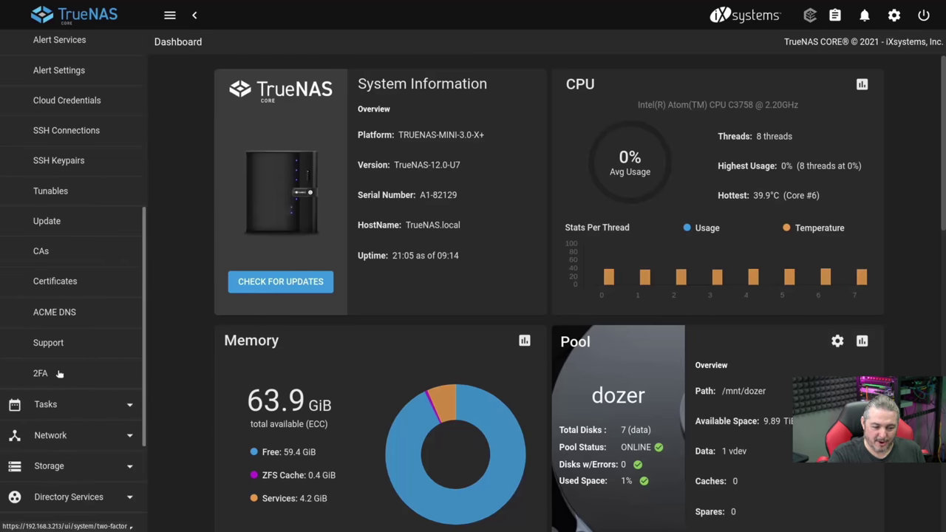
{"action": "left_click", "coordinate": [59, 374]}
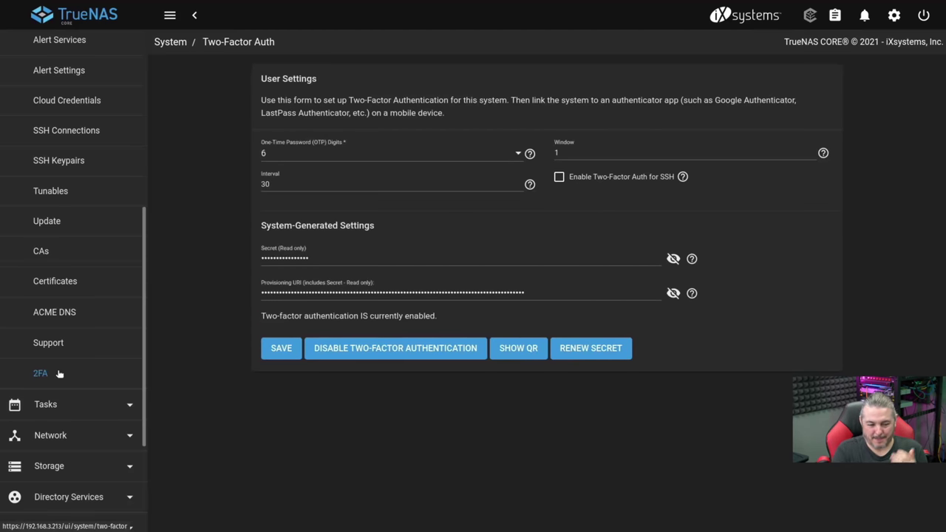
{"action": "left_click", "coordinate": [417, 356]}
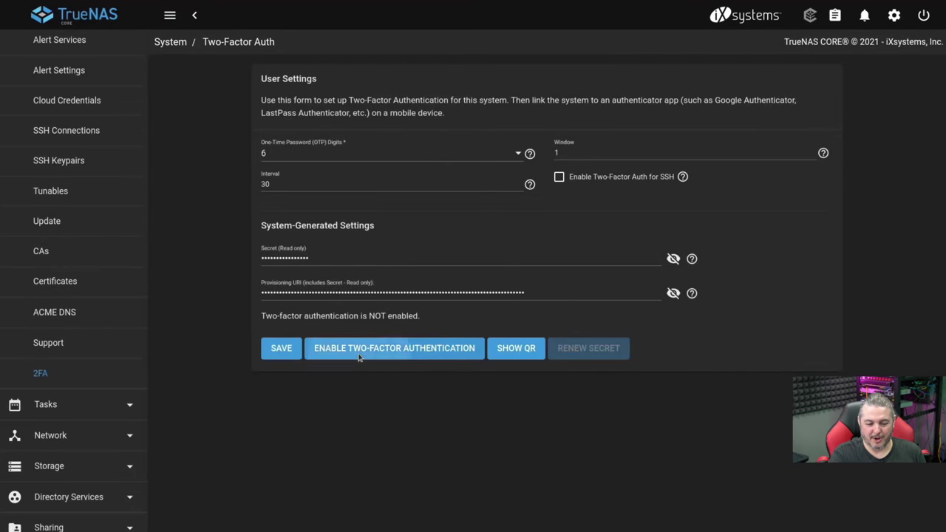
- Re-enable two-factor authentication, highlighting the one-time password caution before confirming
{"action": "left_click", "coordinate": [359, 358]}
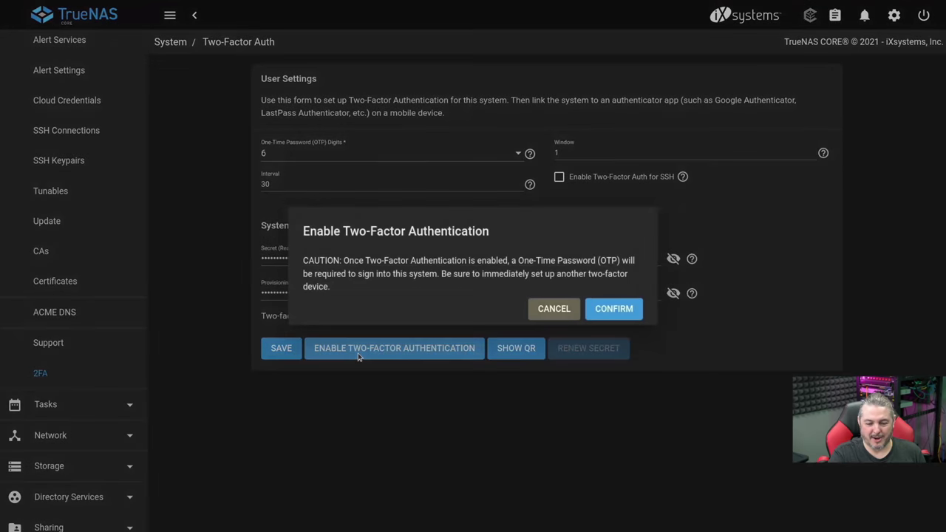
{"action": "left_click_drag", "start_coordinate": [327, 262], "coordinate": [557, 275]}
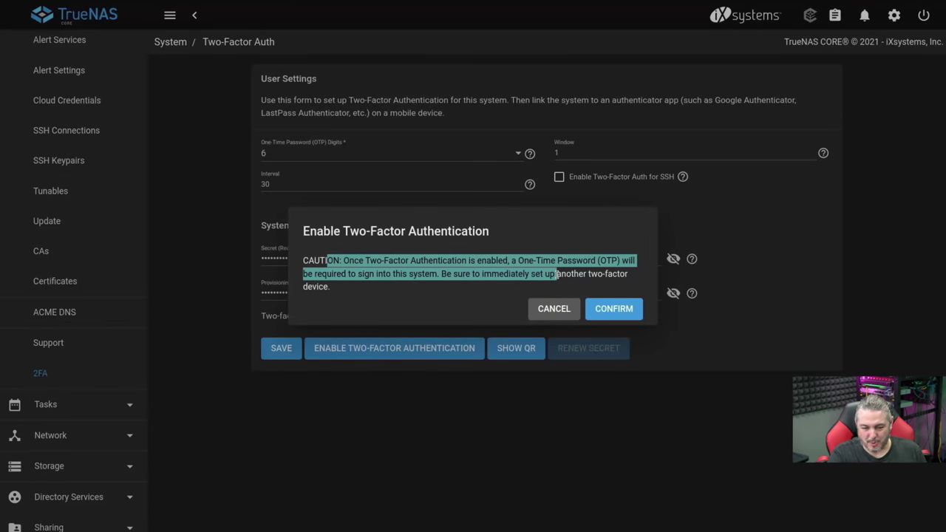
{"action": "left_click_drag", "start_coordinate": [556, 275], "coordinate": [590, 275]}
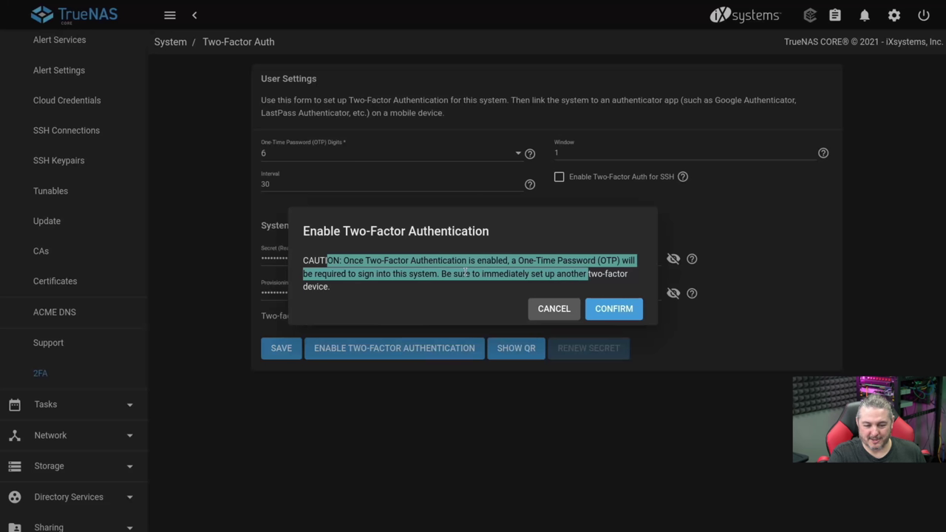
{"action": "left_click", "coordinate": [607, 317]}
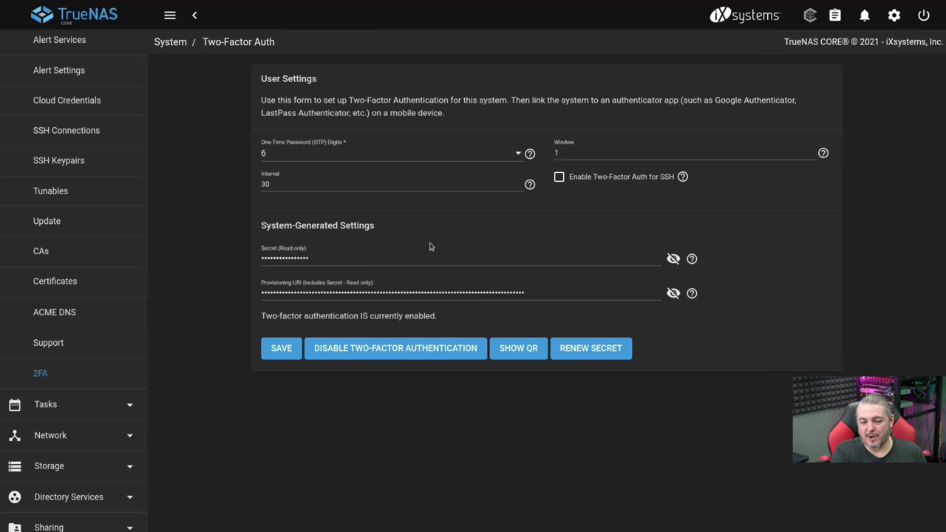
{"action": "double_click", "coordinate": [559, 151]}
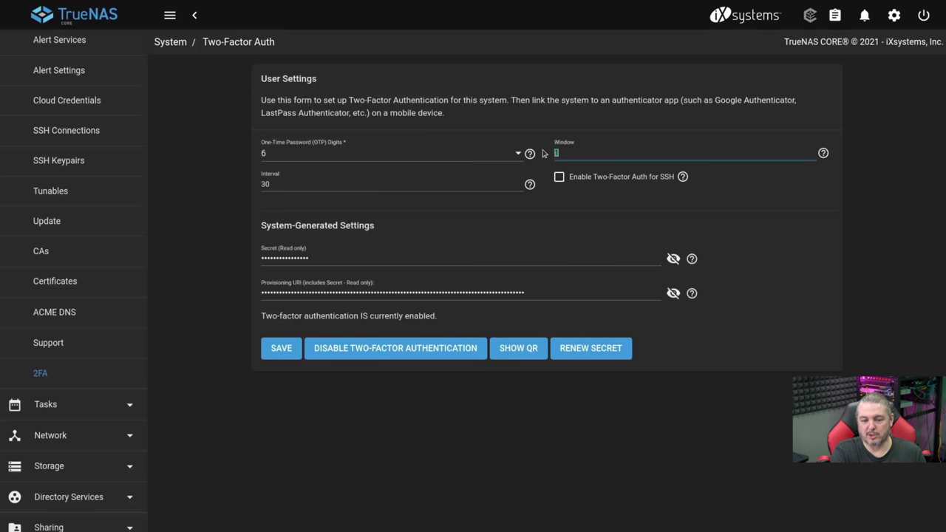
{"action": "left_click", "coordinate": [823, 153]}
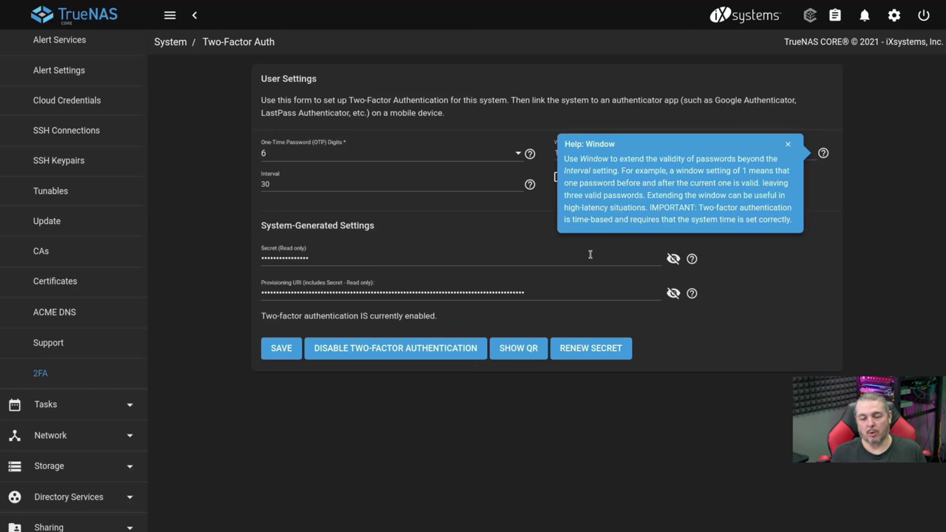
{"action": "left_click", "coordinate": [790, 144]}
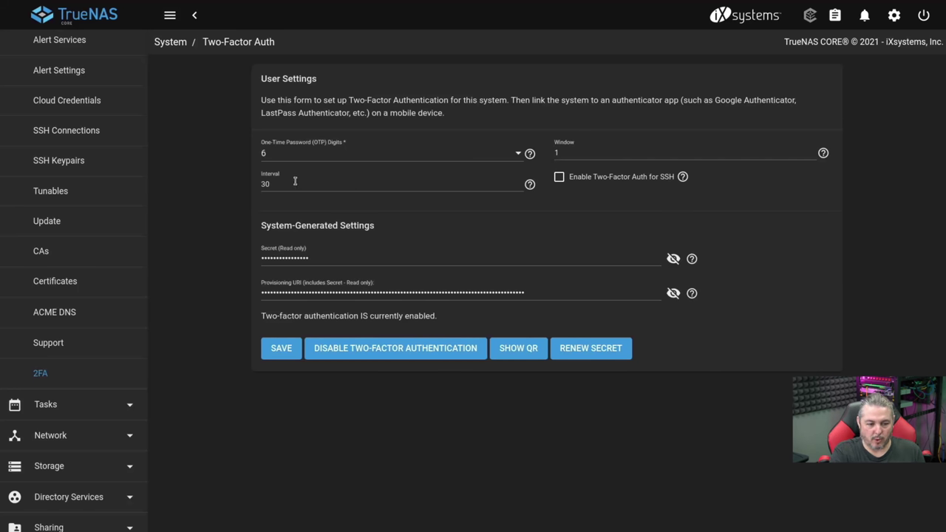
{"action": "left_click_drag", "start_coordinate": [295, 181], "coordinate": [228, 192]}
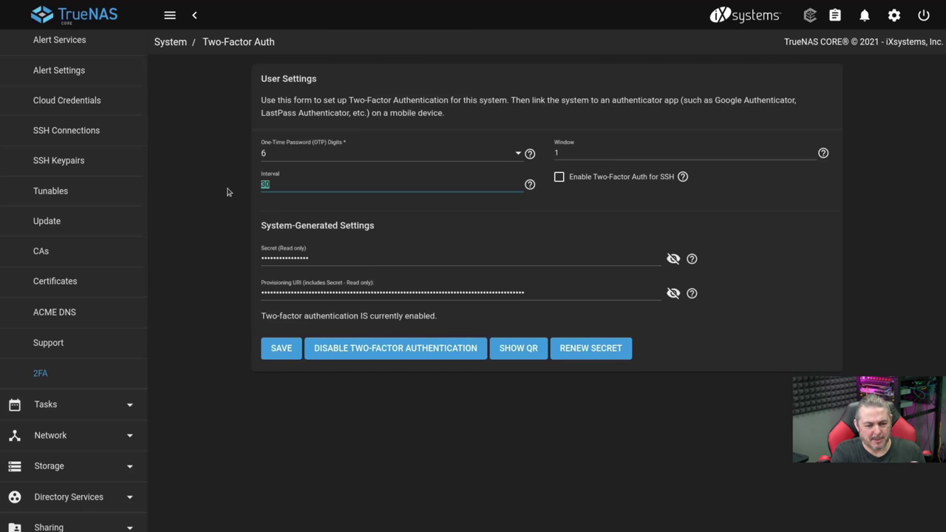
{"action": "left_click", "coordinate": [596, 152]}
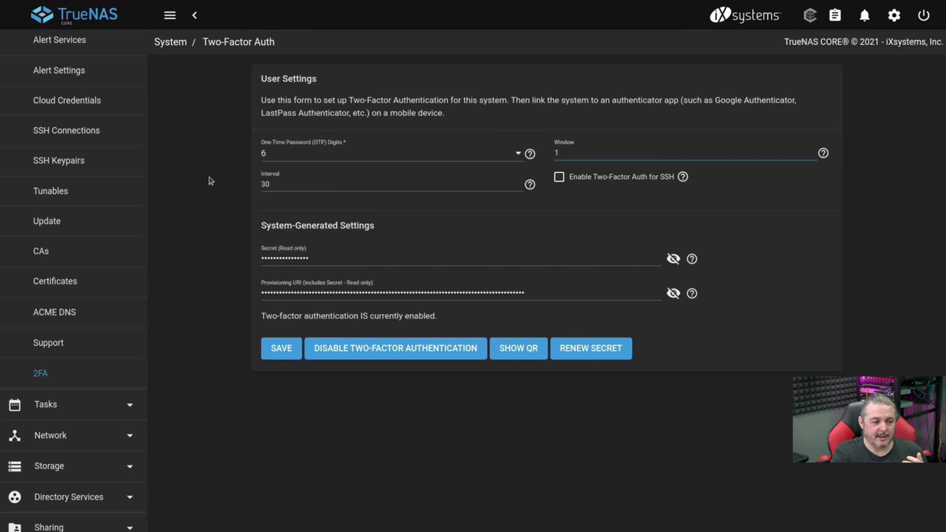
{"action": "scroll", "coordinate": [137, 180], "scroll_direction": "up", "scroll_amount": 5}
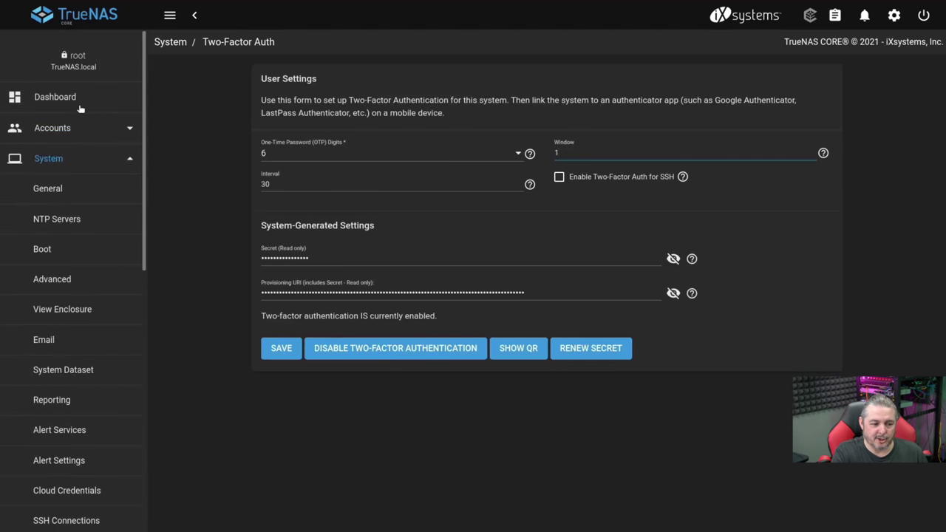
- Return to the Dashboard and highlight the installed version TrueNAS-12.0-U7
{"action": "left_click", "coordinate": [78, 106]}
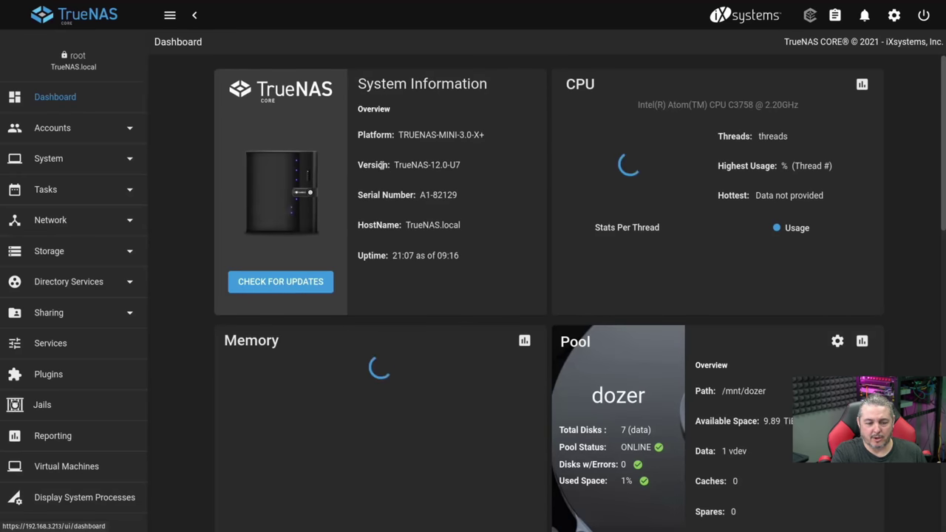
{"action": "left_click_drag", "start_coordinate": [358, 164], "coordinate": [462, 165]}
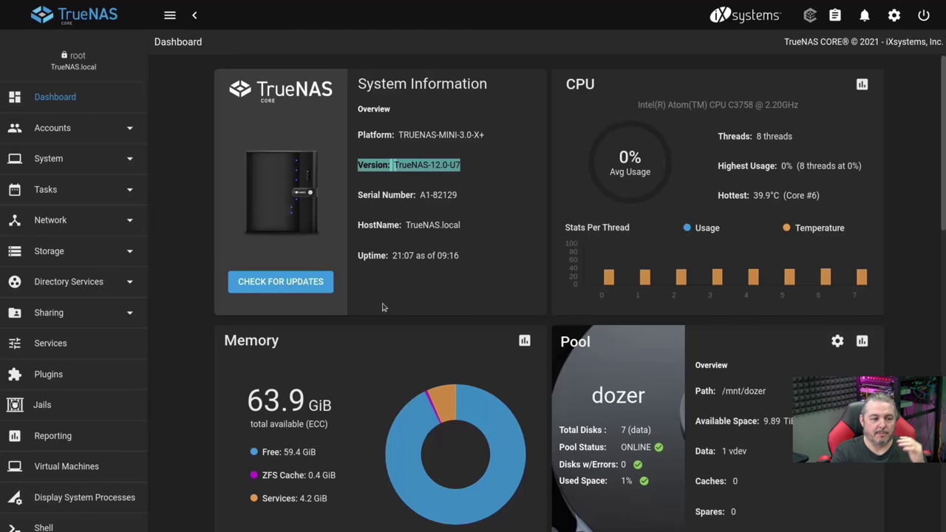
- Open the System > General settings page
{"action": "left_click", "coordinate": [65, 157]}
{"action": "scroll", "coordinate": [65, 148], "scroll_direction": "down", "scroll_amount": 1}
{"action": "left_click", "coordinate": [88, 133]}
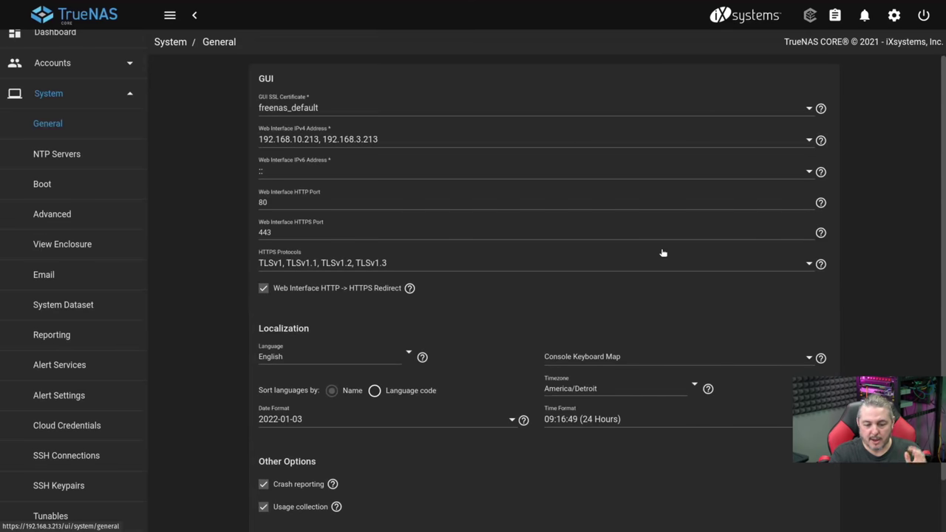
{"action": "scroll", "coordinate": [663, 252], "scroll_direction": "down", "scroll_amount": 1}
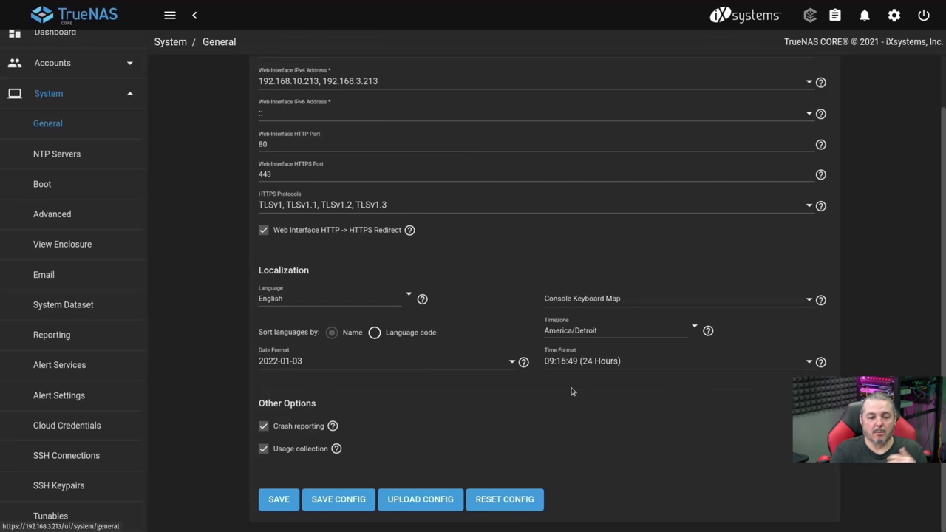
{"action": "scroll", "coordinate": [570, 392], "scroll_direction": "up", "scroll_amount": 1}
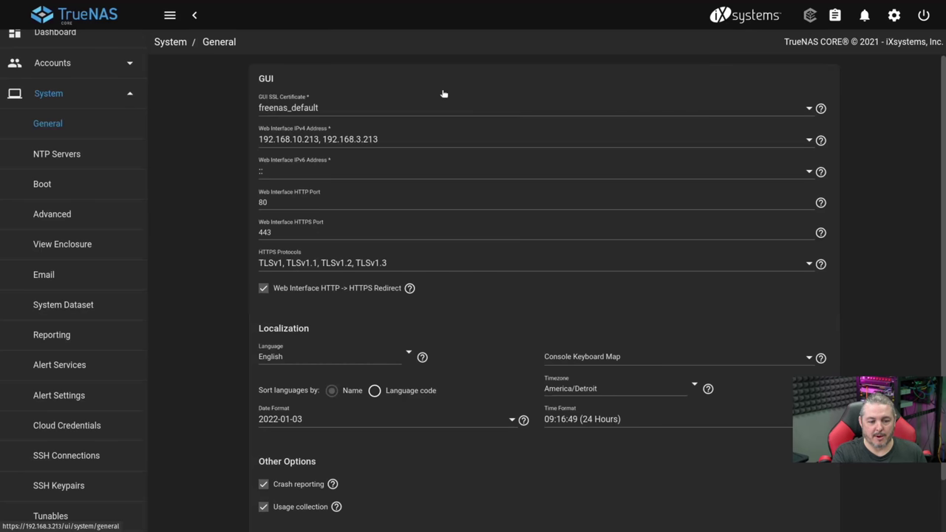
- Keep the web interface bound to 192.168.10.213 and 192.168.3.213, toggling 192.168.10.213 off and on
{"action": "left_click", "coordinate": [391, 146]}
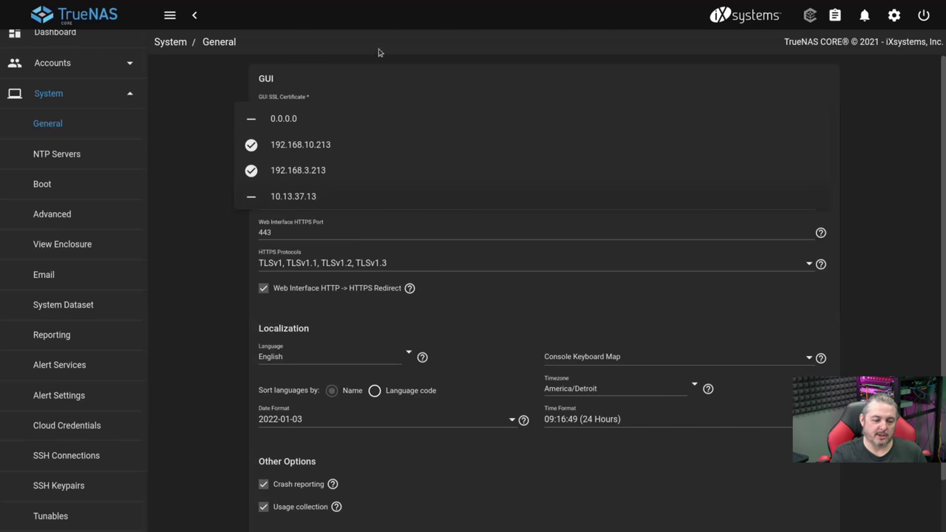
{"action": "left_click", "coordinate": [252, 146]}
{"action": "left_click", "coordinate": [252, 146]}
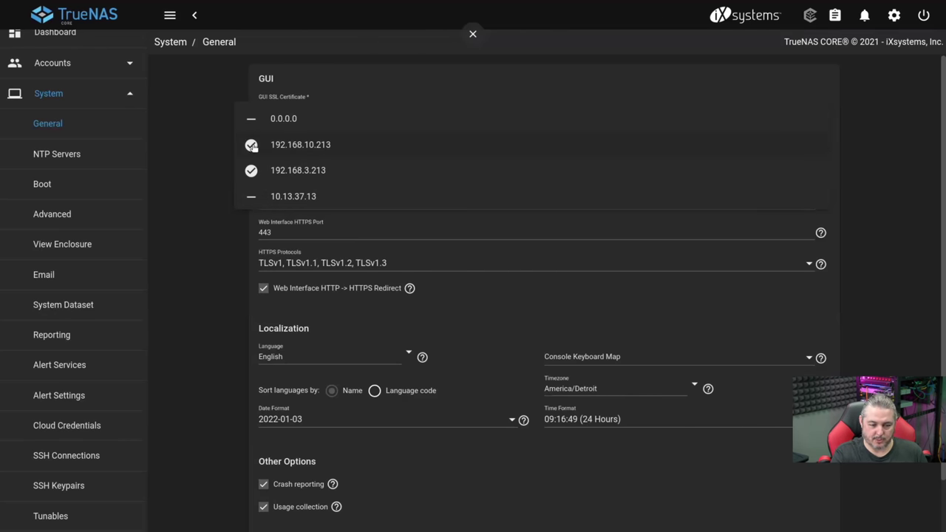
{"action": "left_click", "coordinate": [178, 153]}
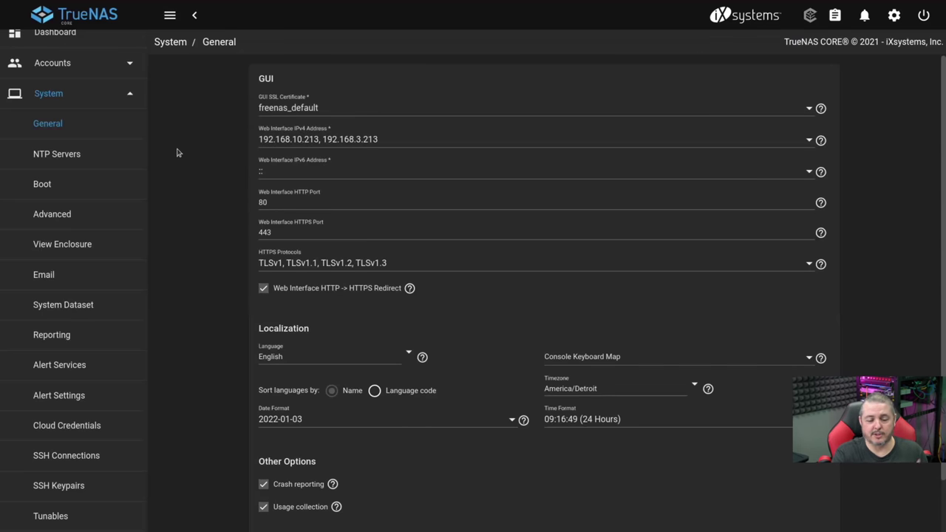
{"action": "scroll", "coordinate": [426, 322], "scroll_direction": "down", "scroll_amount": 2}
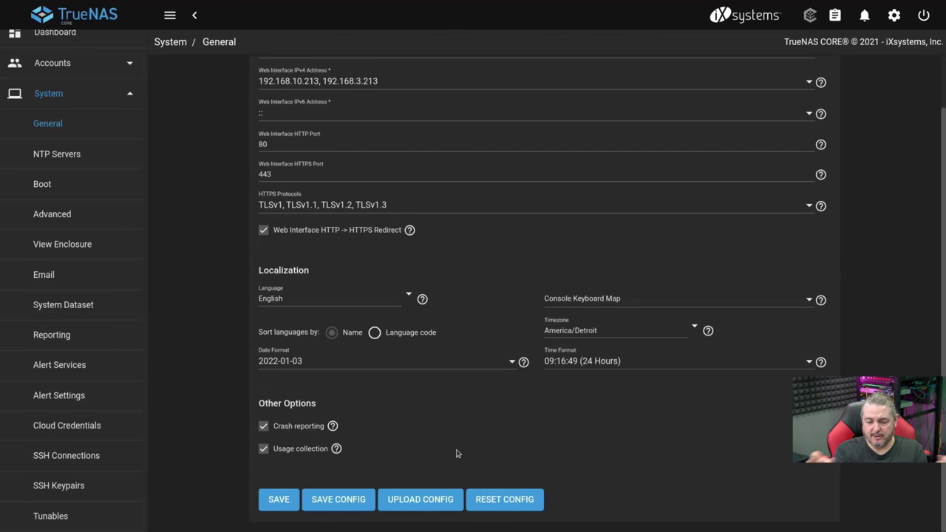
- Collapse System, expand Network, and go to the Services page
{"action": "left_click", "coordinate": [49, 93]}
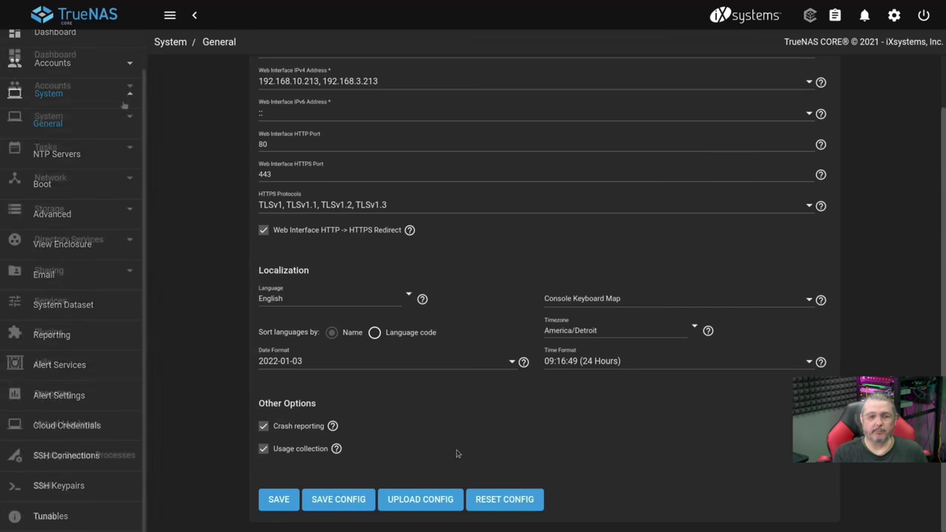
{"action": "left_click", "coordinate": [107, 178]}
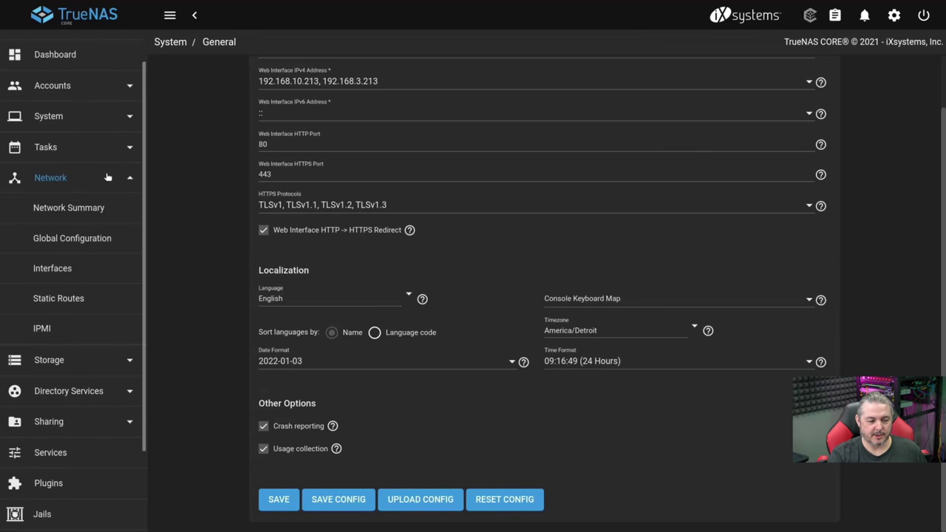
{"action": "scroll", "coordinate": [107, 177], "scroll_direction": "down", "scroll_amount": 3}
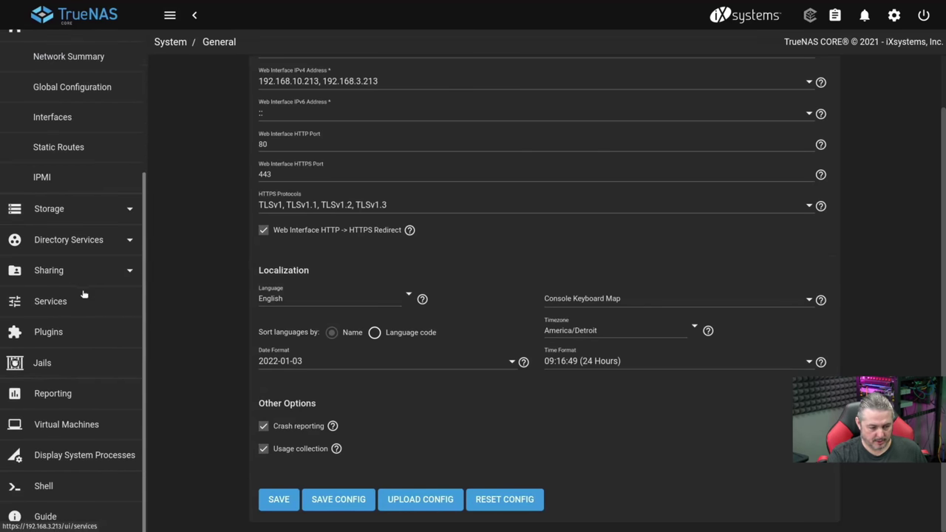
{"action": "left_click", "coordinate": [75, 305]}
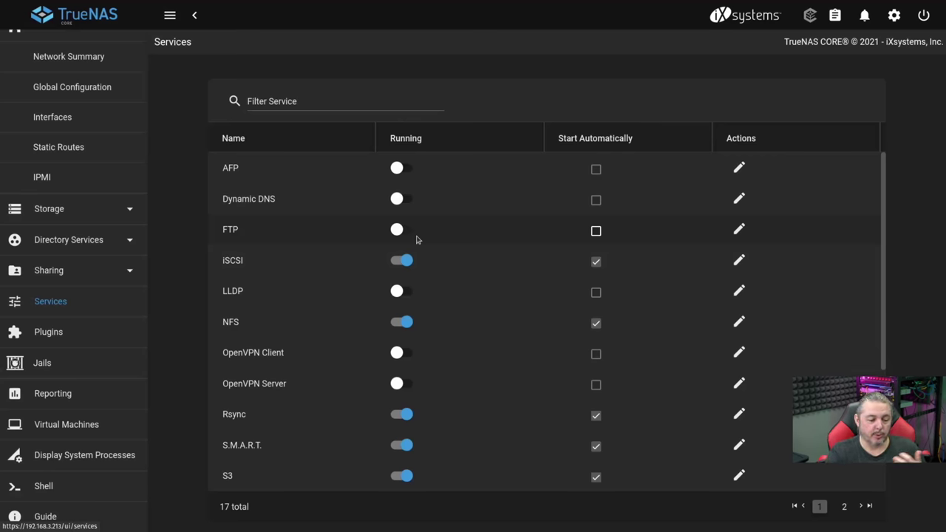
{"action": "scroll", "coordinate": [417, 239], "scroll_direction": "down", "scroll_amount": 3}
{"action": "scroll", "coordinate": [416, 240], "scroll_direction": "up", "scroll_amount": 3}
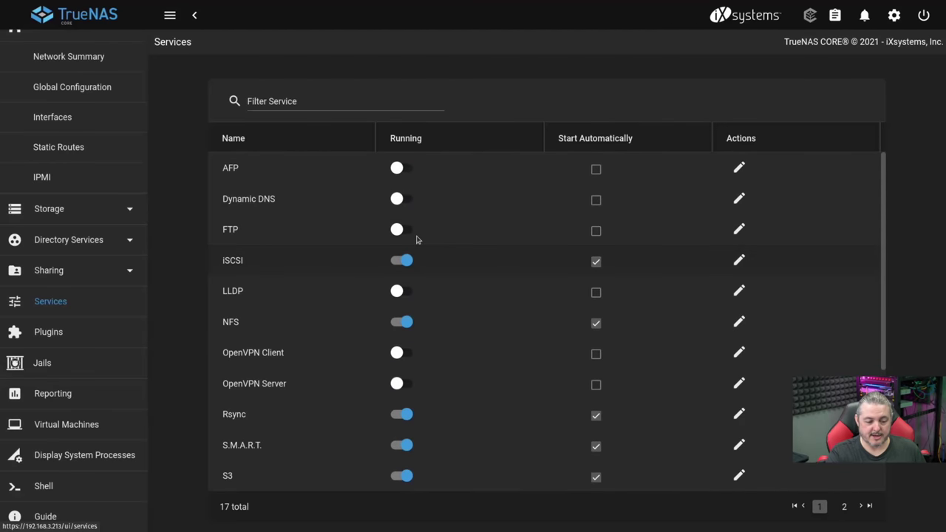
{"action": "scroll", "coordinate": [438, 270], "scroll_direction": "down", "scroll_amount": 2}
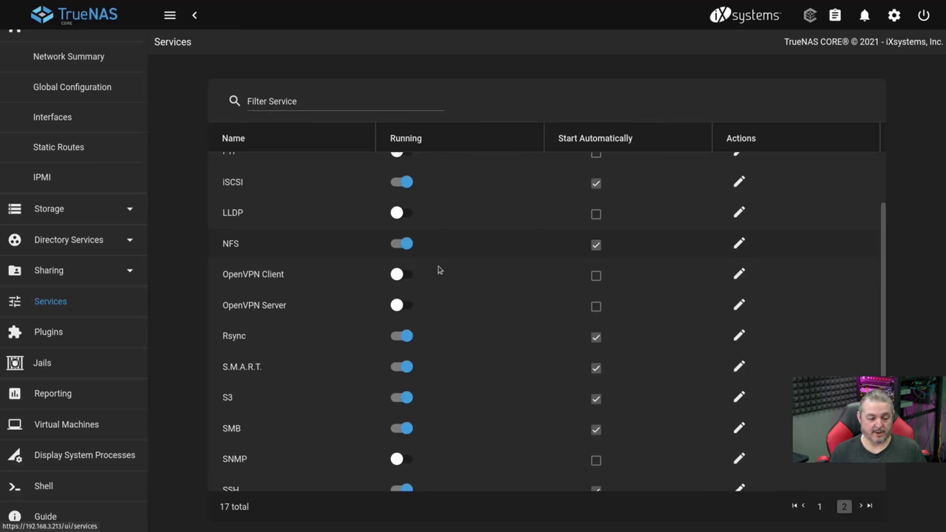
{"action": "scroll", "coordinate": [439, 270], "scroll_direction": "down", "scroll_amount": 3}
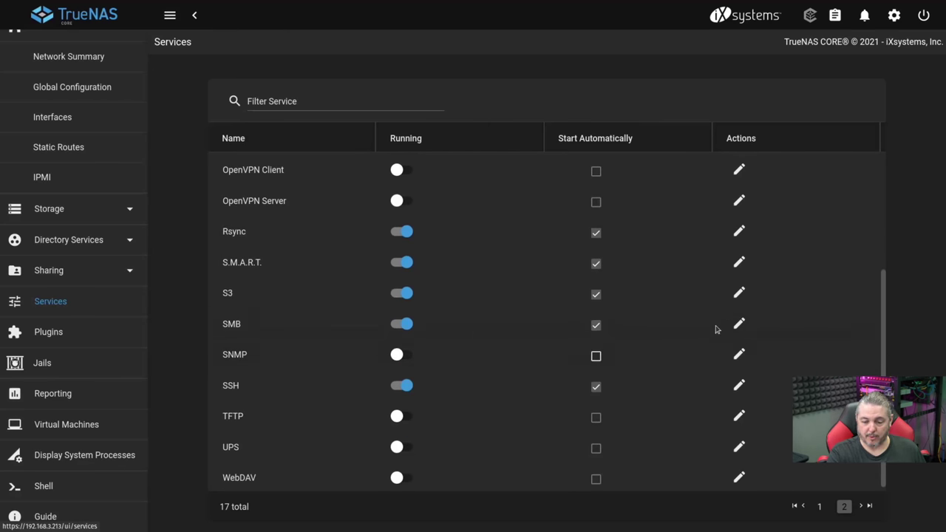
{"action": "left_click", "coordinate": [739, 323]}
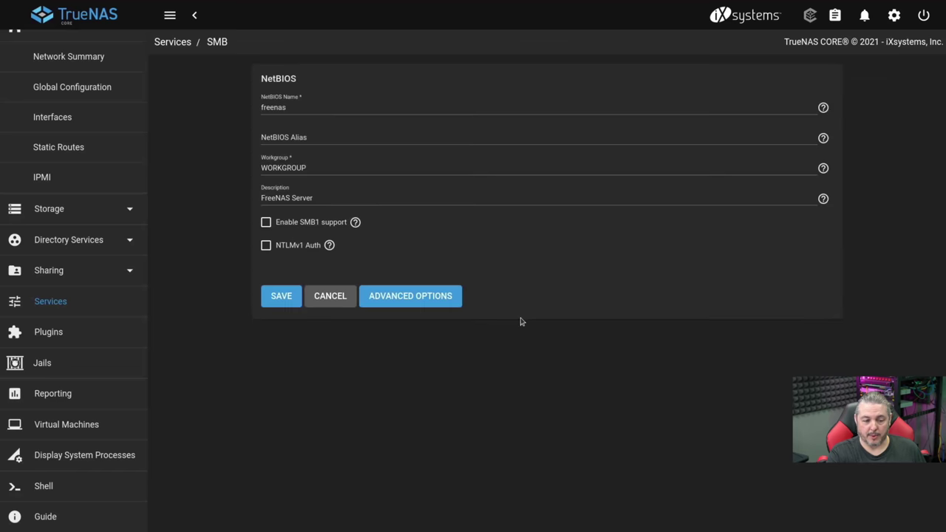
{"action": "left_click", "coordinate": [433, 303]}
{"action": "left_click", "coordinate": [668, 390]}
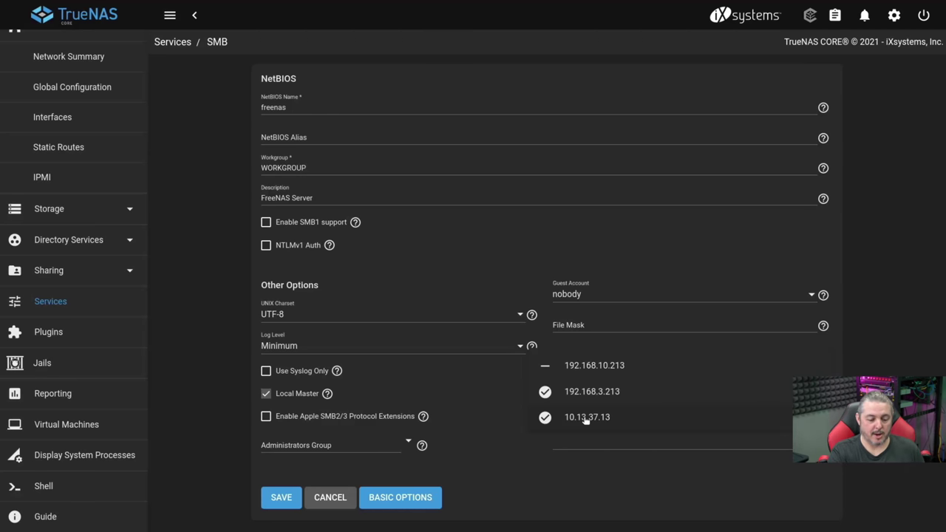
{"action": "left_click", "coordinate": [348, 509]}
{"action": "left_click", "coordinate": [347, 509]}
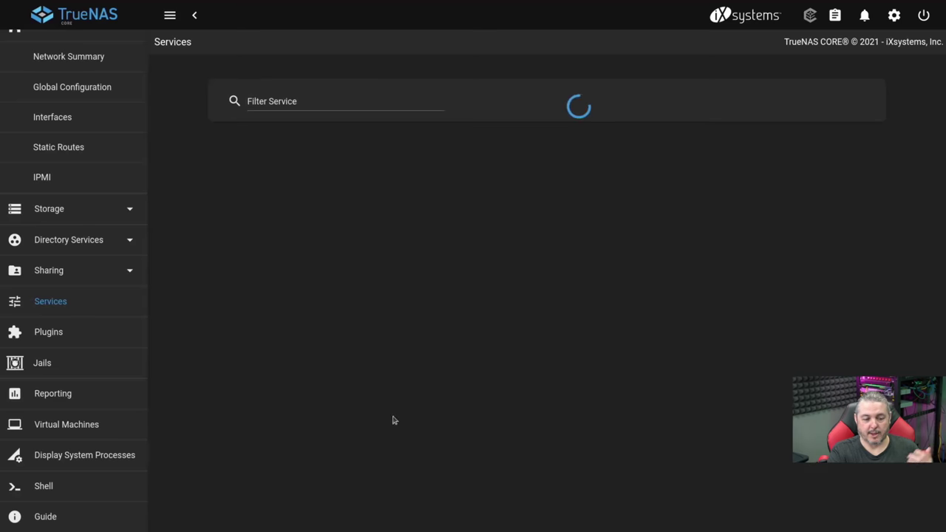
{"action": "scroll", "coordinate": [474, 242], "scroll_direction": "down", "scroll_amount": 3}
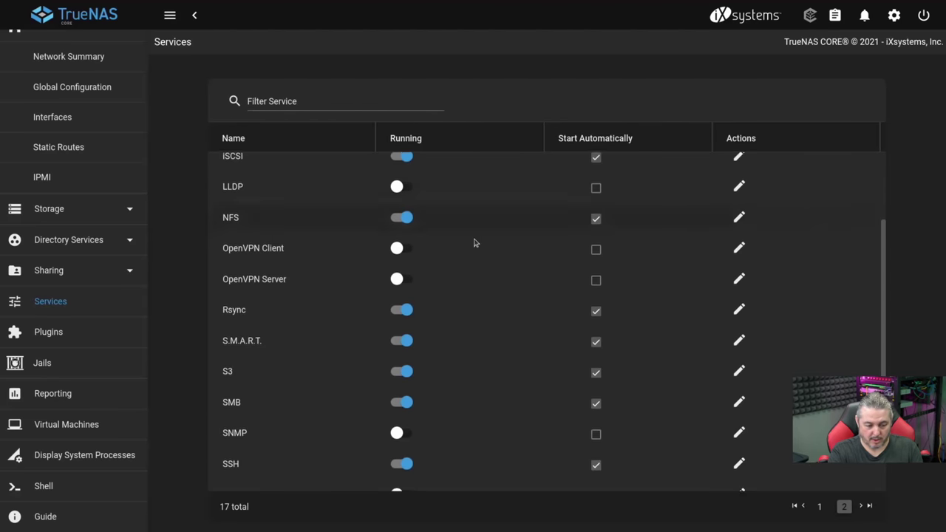
{"action": "scroll", "coordinate": [474, 242], "scroll_direction": "down", "scroll_amount": 2}
{"action": "left_click", "coordinate": [739, 291]}
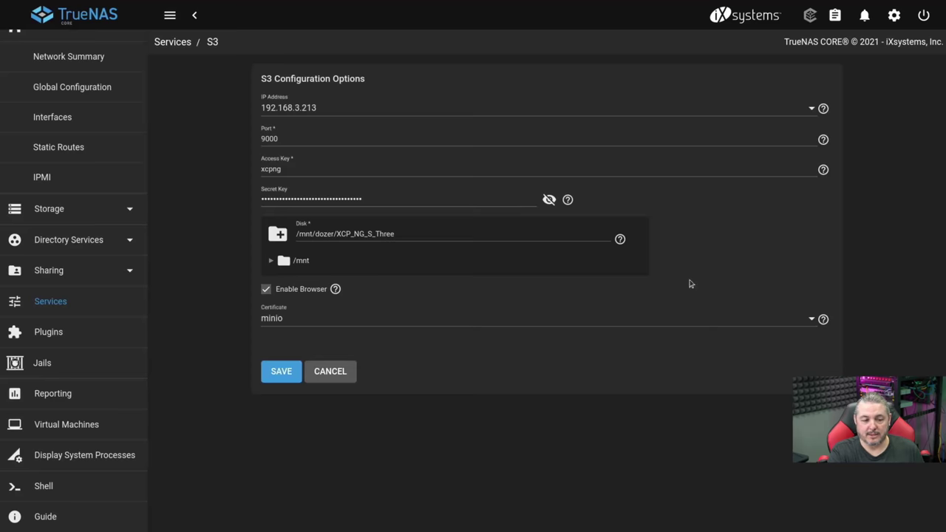
{"action": "left_click", "coordinate": [731, 105]}
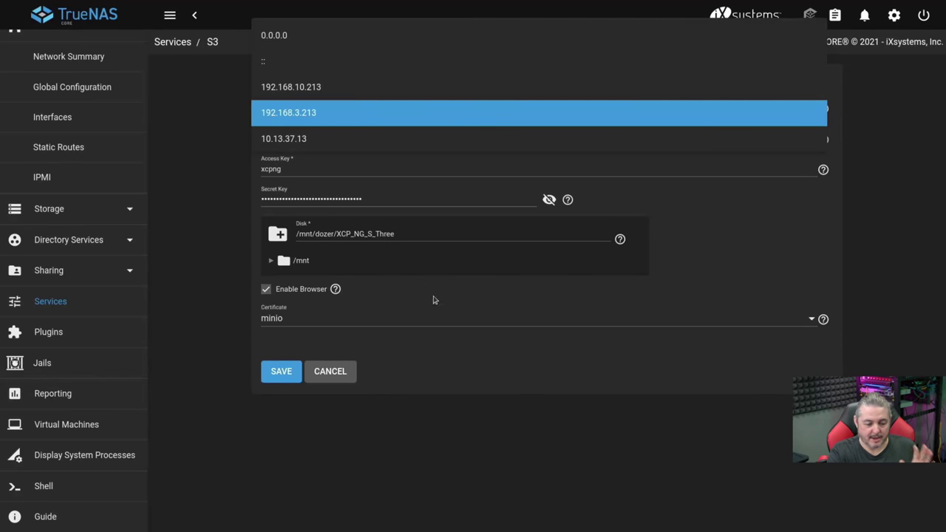
{"action": "left_click", "coordinate": [357, 376]}
{"action": "left_click", "coordinate": [345, 377]}
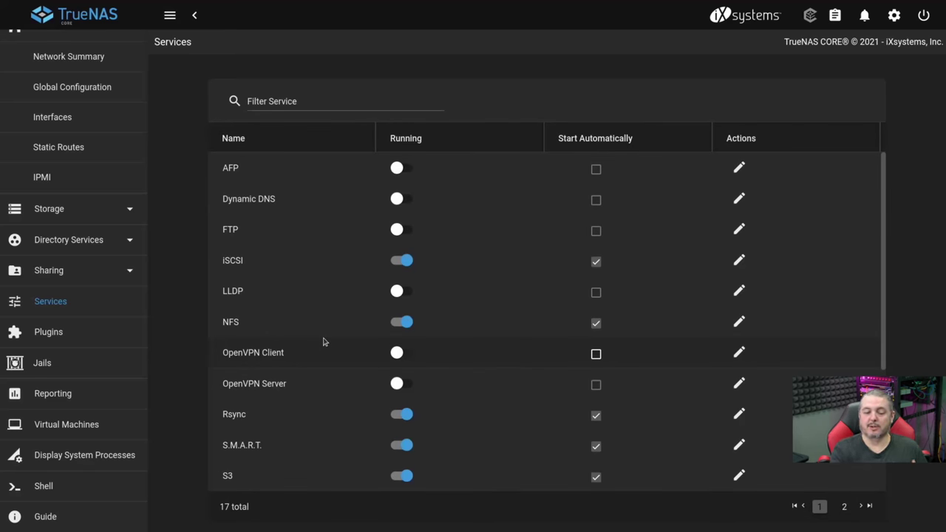
- Scroll the Services table down to the SSH service
{"action": "scroll", "coordinate": [323, 340], "scroll_direction": "down", "scroll_amount": 2}
{"action": "scroll", "coordinate": [318, 318], "scroll_direction": "up", "scroll_amount": 2}
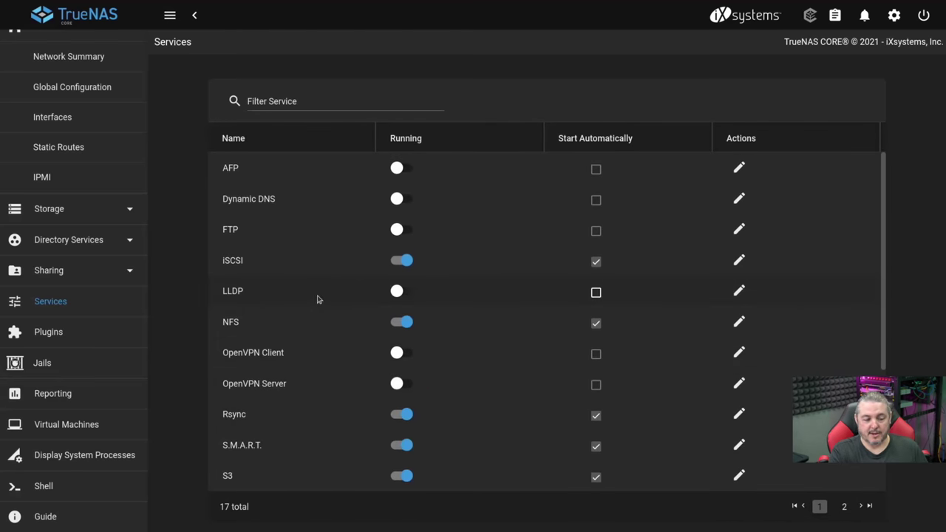
{"action": "scroll", "coordinate": [281, 350], "scroll_direction": "down", "scroll_amount": 3}
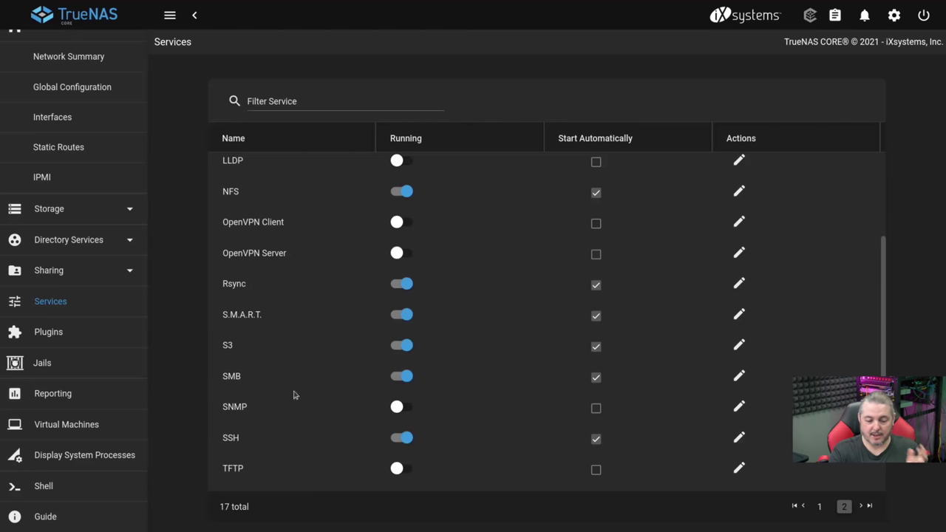
{"action": "scroll", "coordinate": [596, 470], "scroll_direction": "down", "scroll_amount": 2}
- In SSH advanced options, leave password authentication off, then go to the Jails page
{"action": "left_click", "coordinate": [739, 380]}
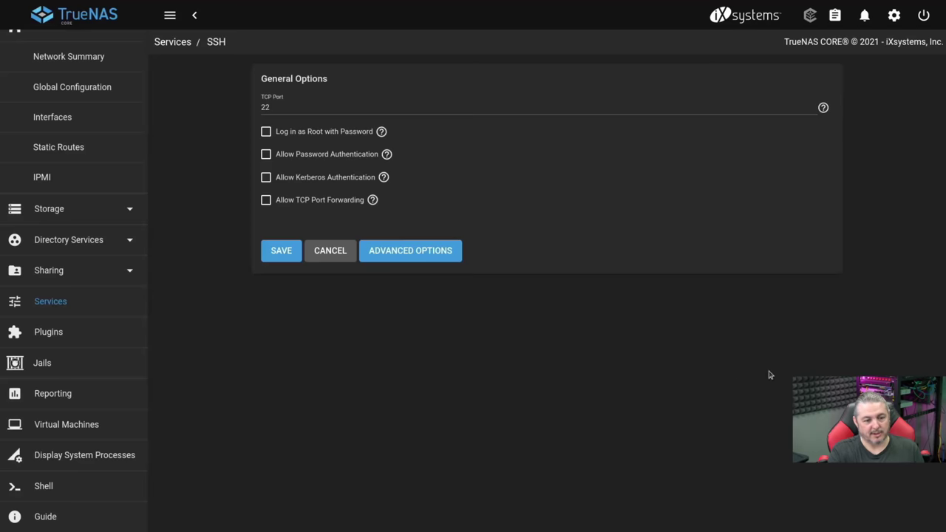
{"action": "left_click", "coordinate": [455, 259]}
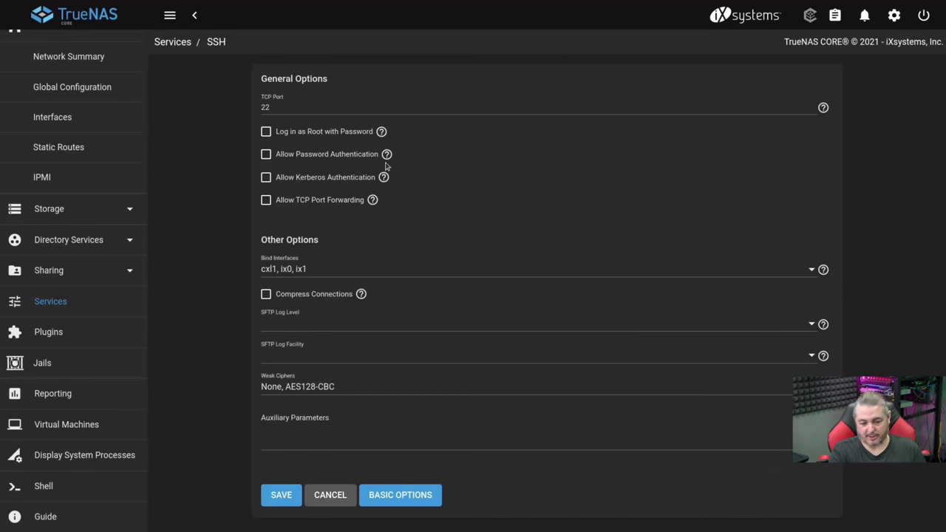
{"action": "left_click", "coordinate": [267, 156]}
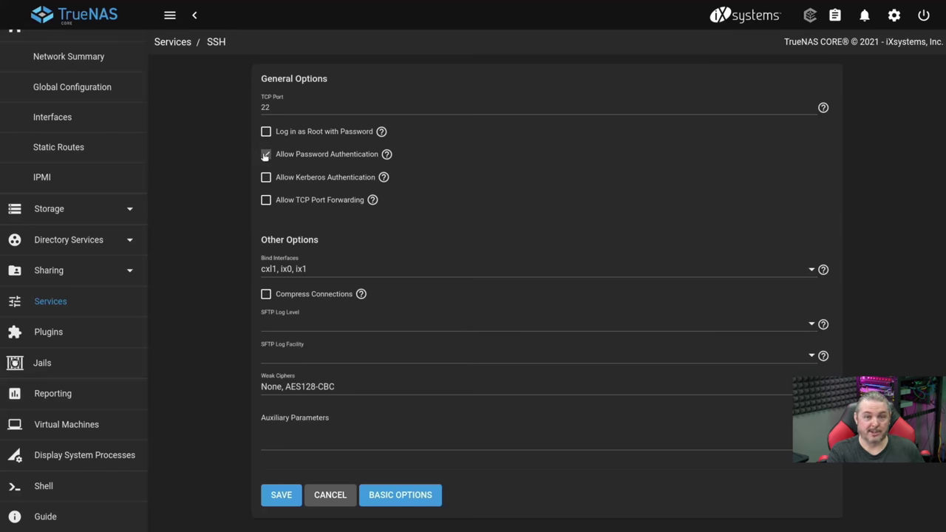
{"action": "left_click", "coordinate": [266, 156]}
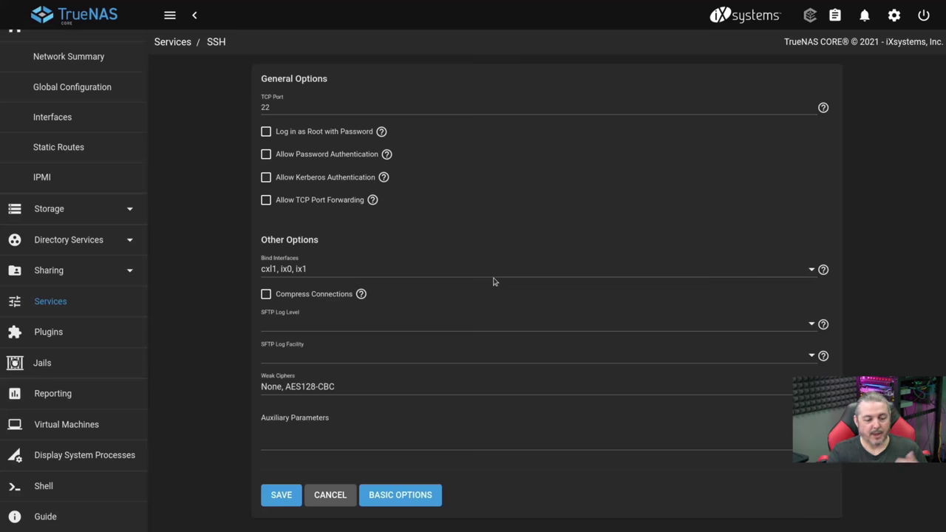
{"action": "left_click", "coordinate": [65, 364]}
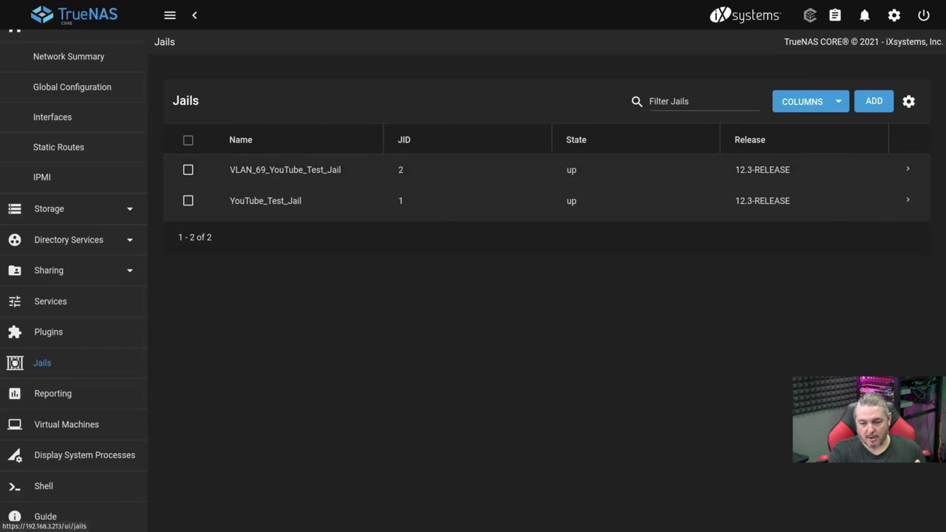
{"action": "left_click", "coordinate": [907, 167]}
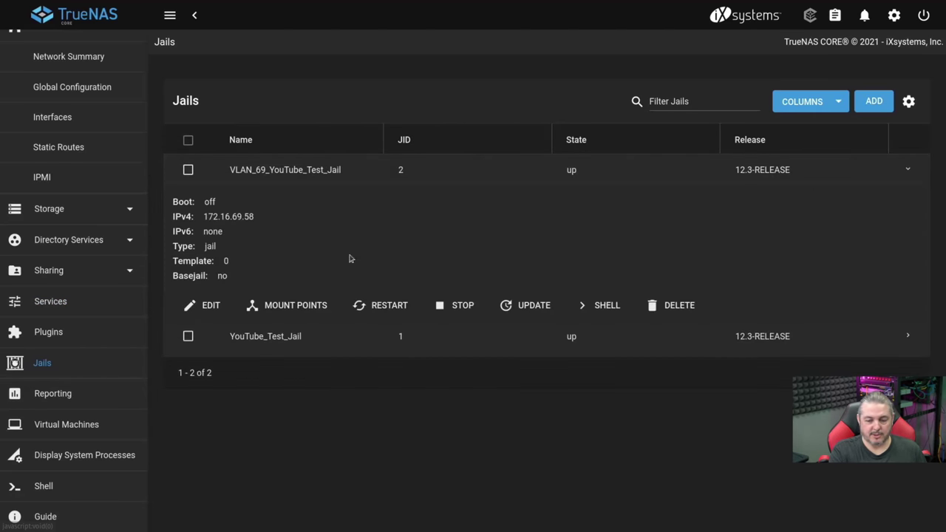
{"action": "left_click", "coordinate": [909, 338]}
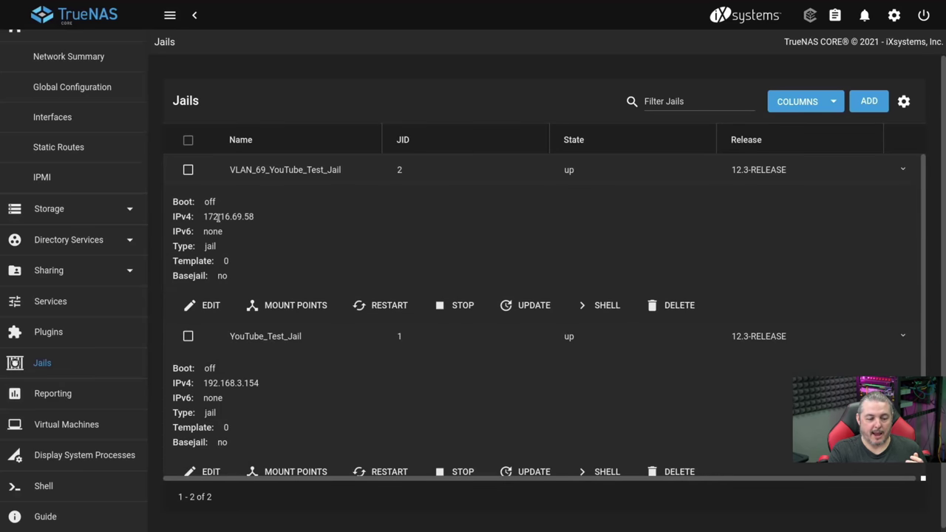
{"action": "left_click_drag", "start_coordinate": [206, 217], "coordinate": [263, 219]}
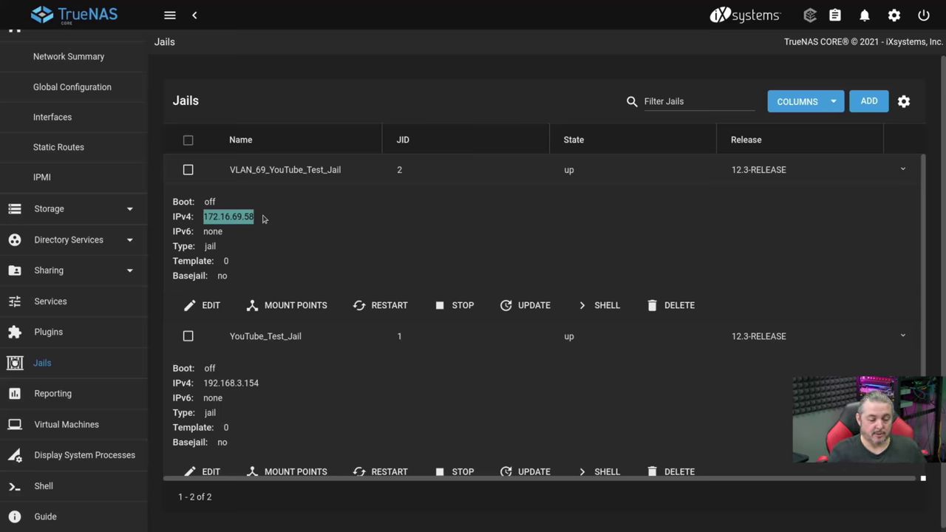
{"action": "scroll", "coordinate": [226, 220], "scroll_direction": "down", "scroll_amount": 1}
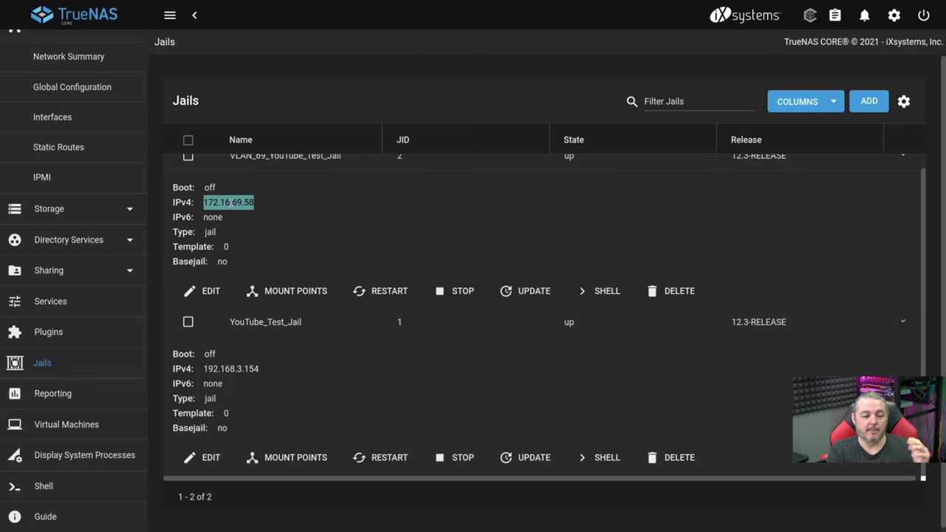
{"action": "scroll", "coordinate": [331, 238], "scroll_direction": "up", "scroll_amount": 1}
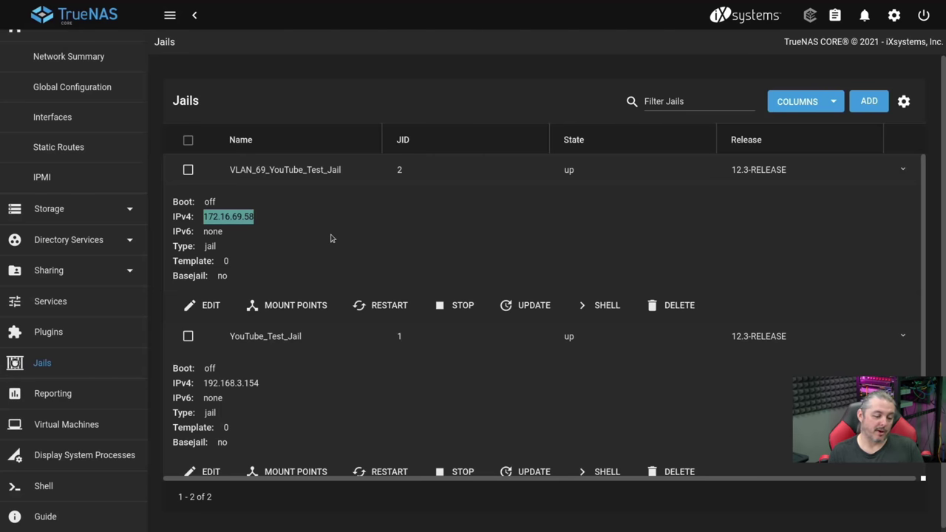
{"action": "scroll", "coordinate": [331, 238], "scroll_direction": "down", "scroll_amount": 1}
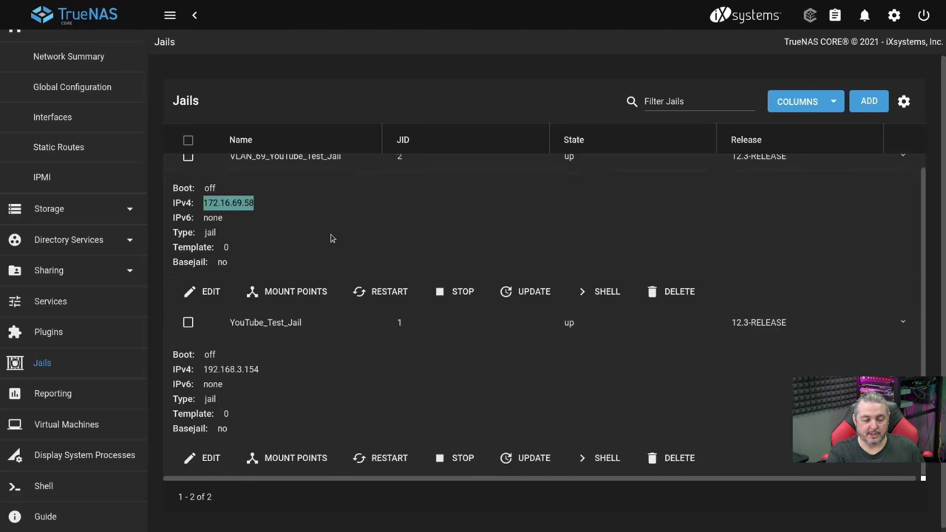
{"action": "double_click", "coordinate": [233, 369]}
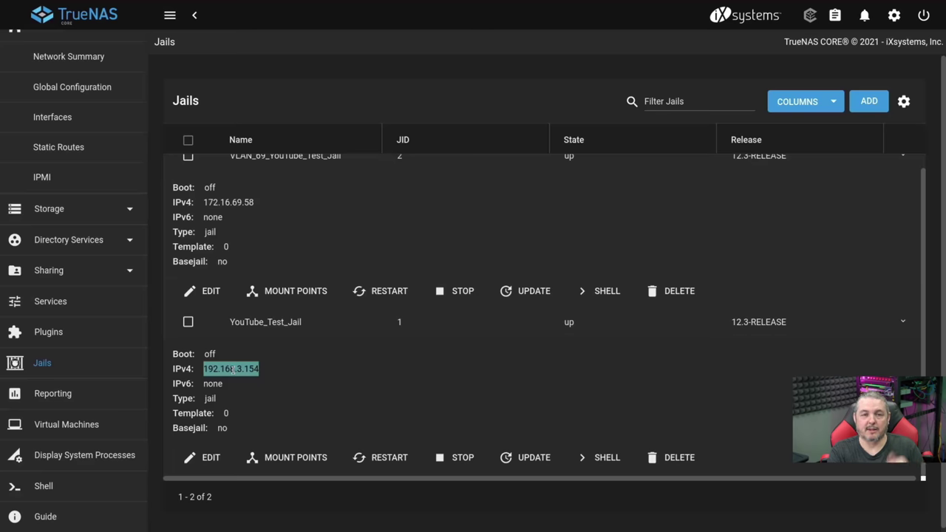
{"action": "scroll", "coordinate": [300, 214], "scroll_direction": "up", "scroll_amount": 1}
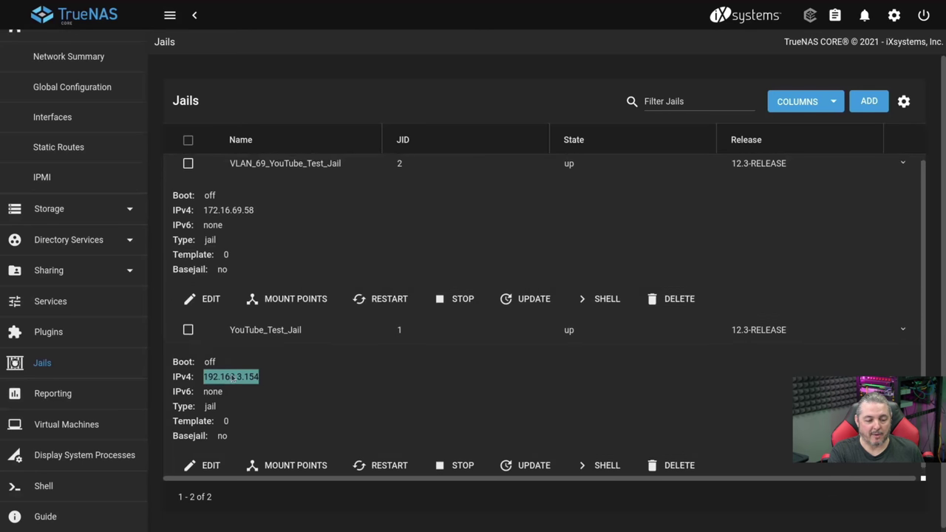
{"action": "double_click", "coordinate": [222, 216]}
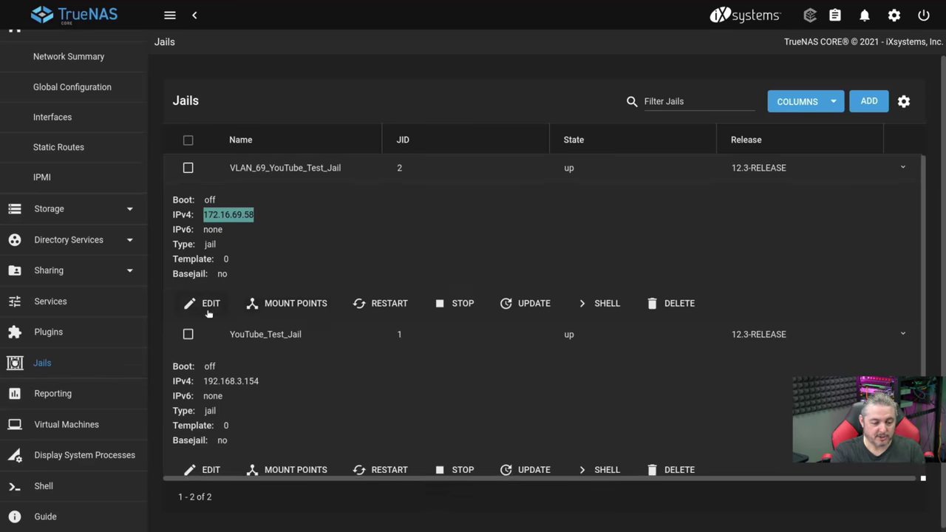
{"action": "scroll", "coordinate": [259, 316], "scroll_direction": "down", "scroll_amount": 1}
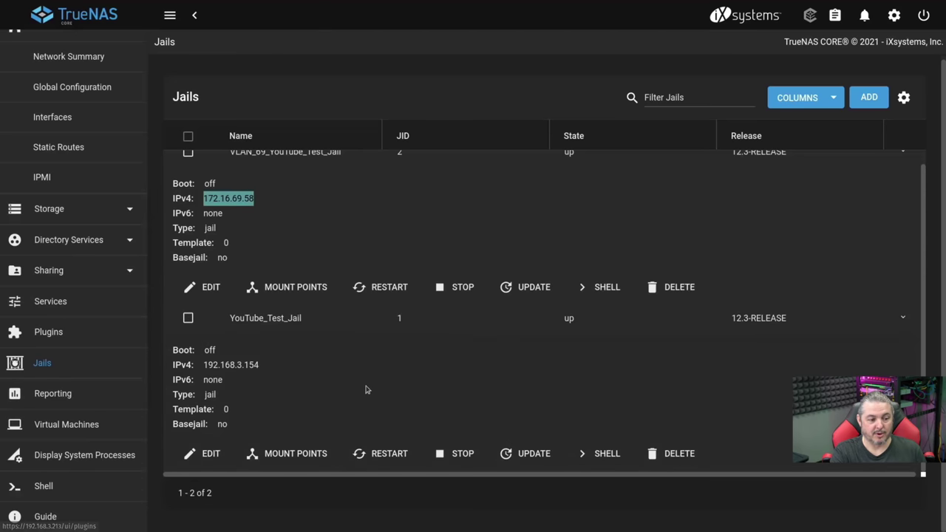
{"action": "scroll", "coordinate": [44, 288], "scroll_direction": "up", "scroll_amount": 3}
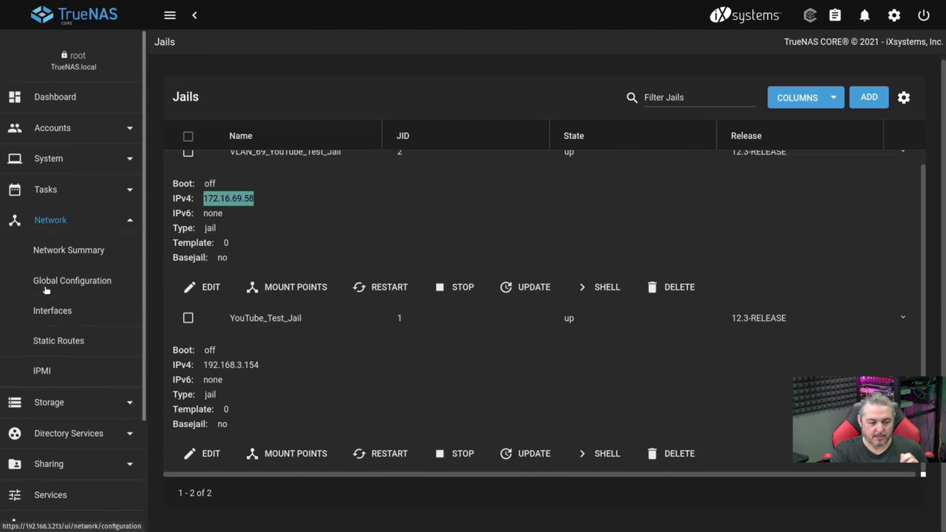
{"action": "scroll", "coordinate": [46, 289], "scroll_direction": "down", "scroll_amount": 2}
- Open Storage > Pools and expand the XEN dataset to reveal XEN_LAB_NFS
{"action": "left_click", "coordinate": [66, 270]}
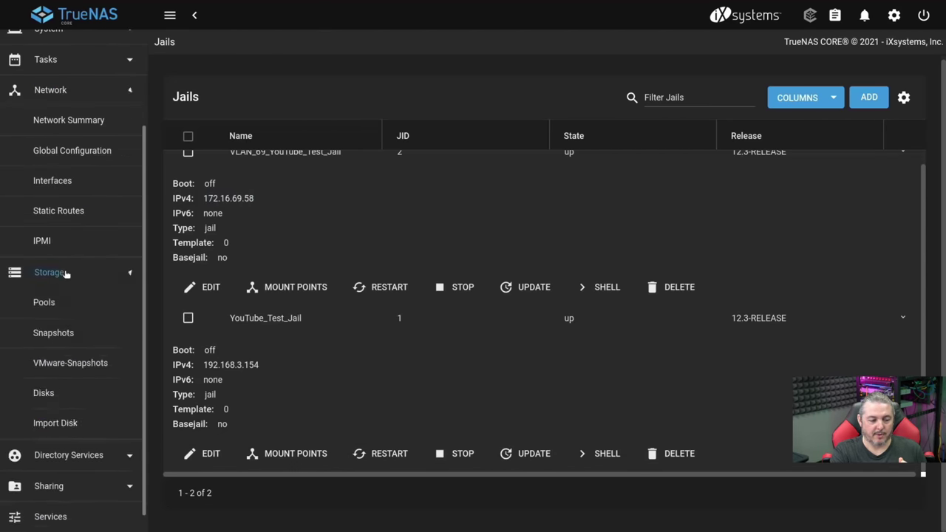
{"action": "left_click", "coordinate": [45, 151]}
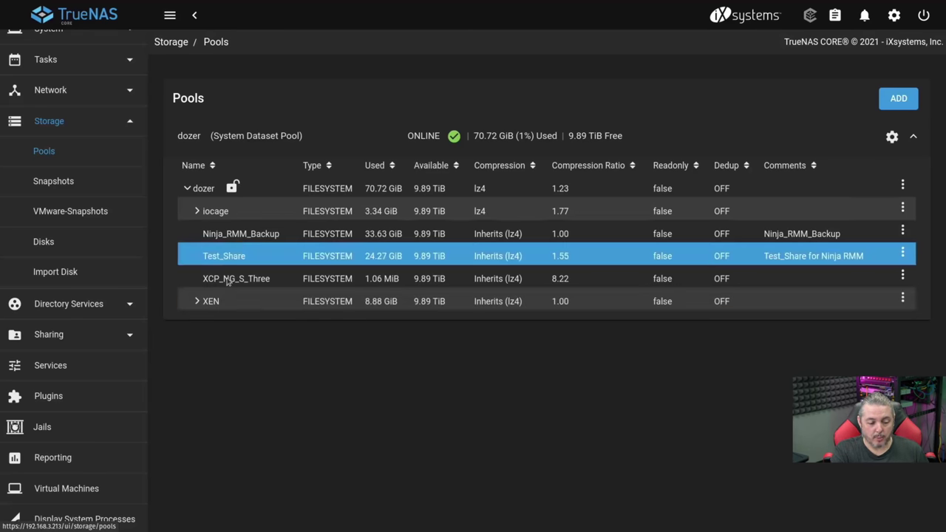
{"action": "left_click", "coordinate": [196, 302]}
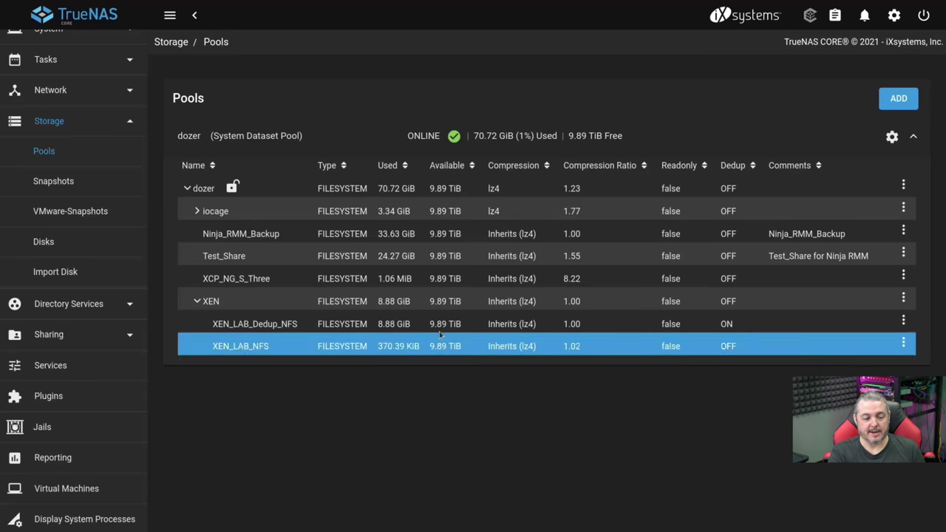
- In XEN_LAB_NFS encryption options, stop inheriting encryption and choose the Passphrase encryption type
{"action": "left_click", "coordinate": [903, 345]}
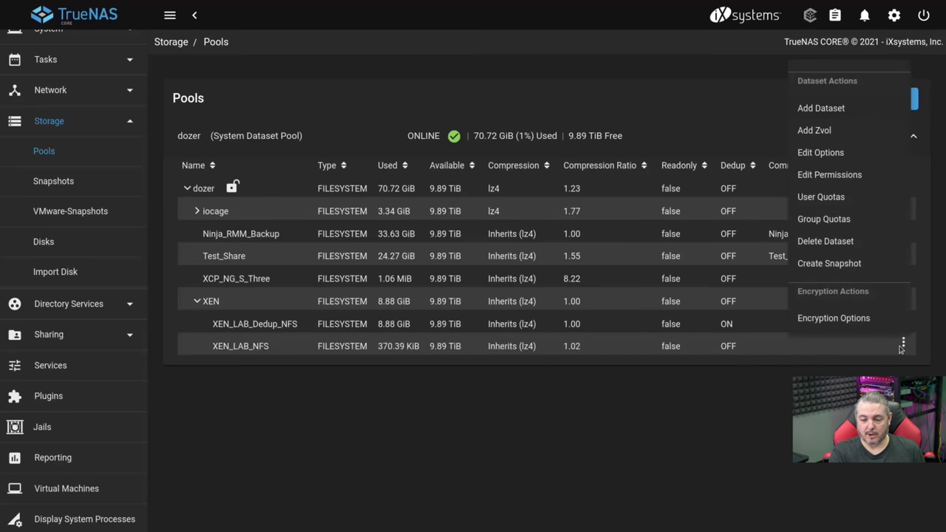
{"action": "left_click", "coordinate": [834, 318]}
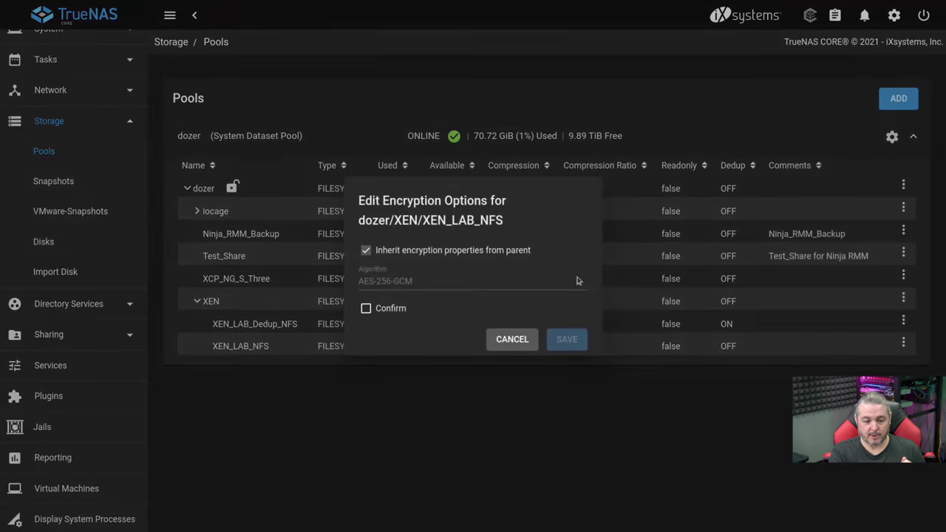
{"action": "left_click", "coordinate": [402, 253]}
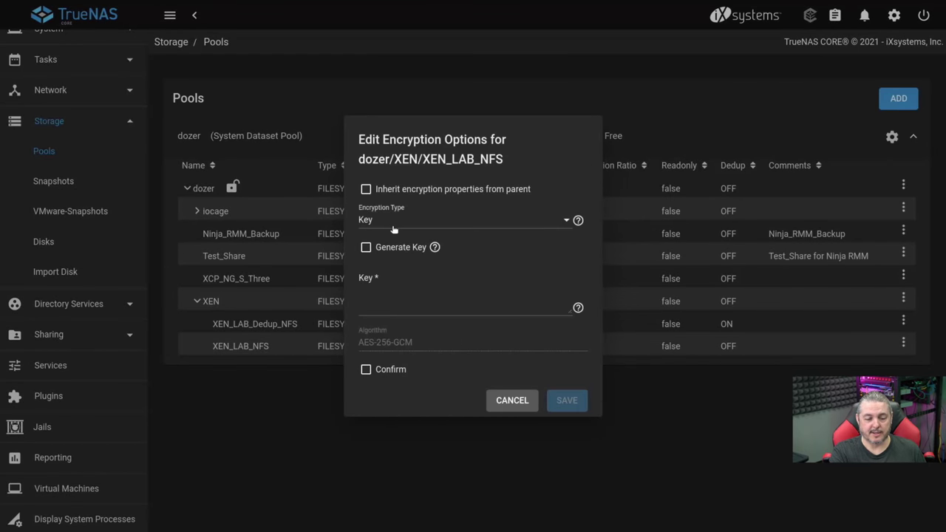
{"action": "left_click", "coordinate": [393, 222]}
{"action": "left_click", "coordinate": [392, 249]}
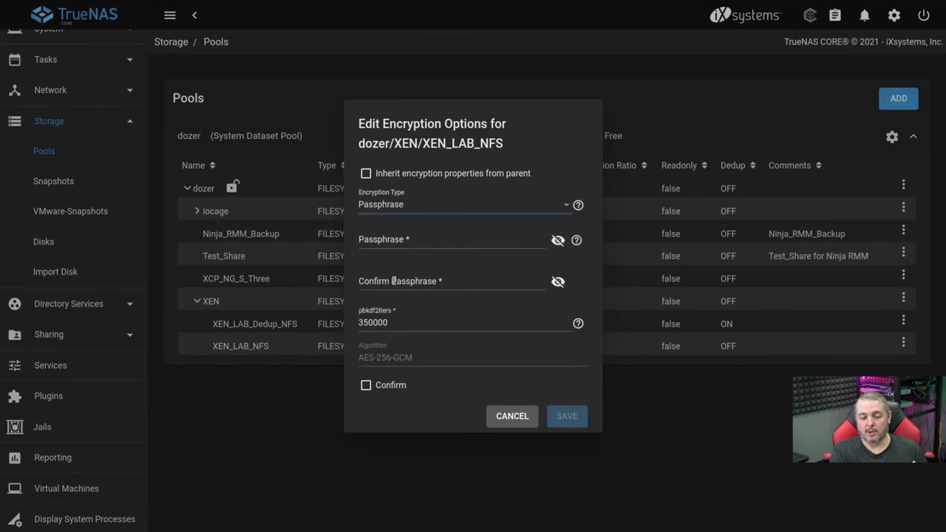
{"action": "left_click", "coordinate": [407, 242]}
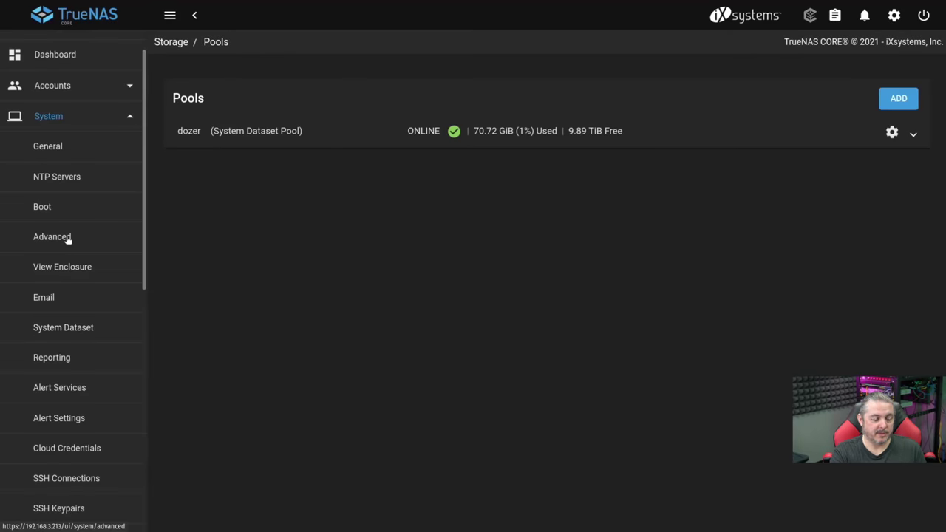
- Uncheck 'Show Text Console without Password Prompt' under System > Advanced
{"action": "left_click", "coordinate": [63, 241]}
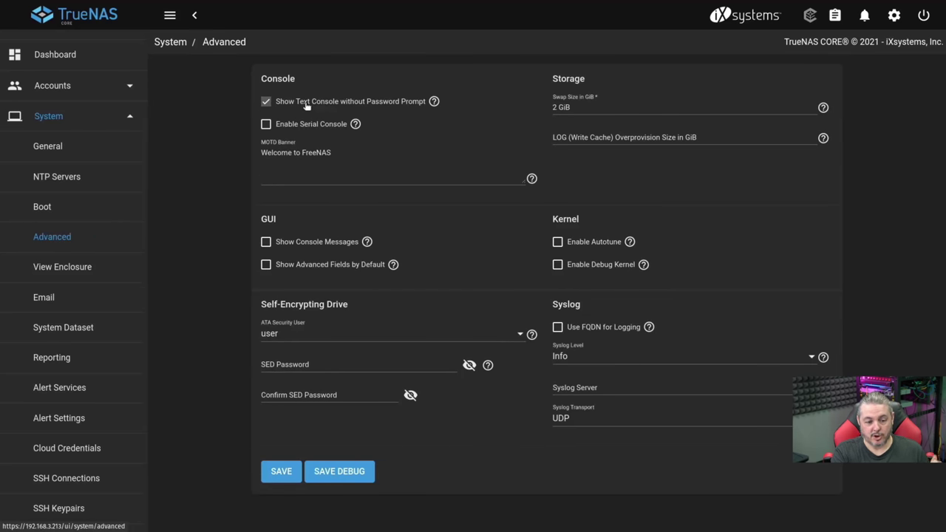
{"action": "left_click", "coordinate": [386, 106]}
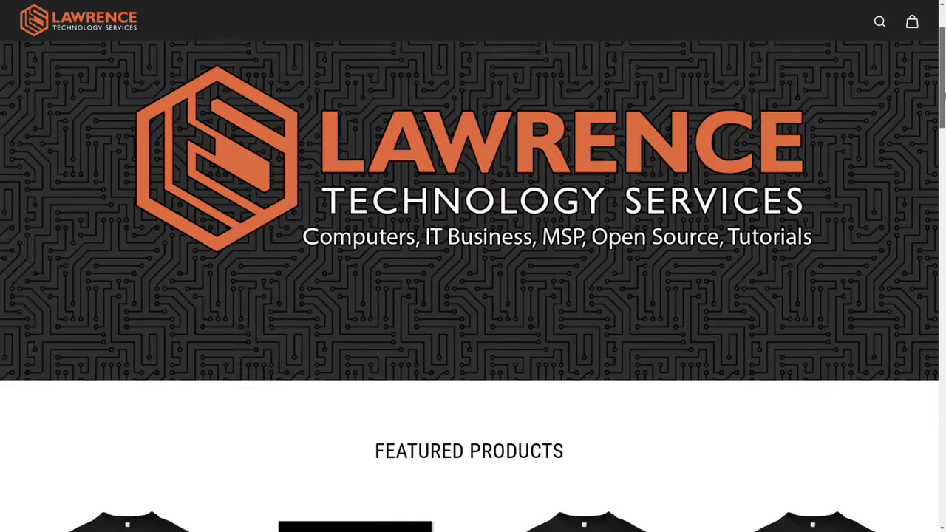
- Search the forum for dns, open 'DNS Malware Filtering Compared', and scroll to its replies
{"action": "scroll", "coordinate": [473, 296], "scroll_direction": "down", "scroll_amount": 5}
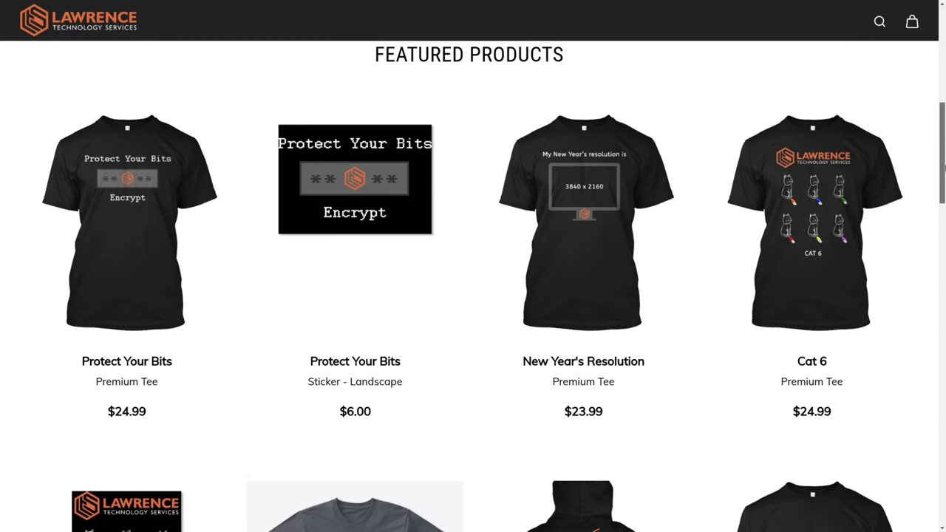
{"action": "scroll", "coordinate": [944, 170], "scroll_direction": "down", "scroll_amount": 3}
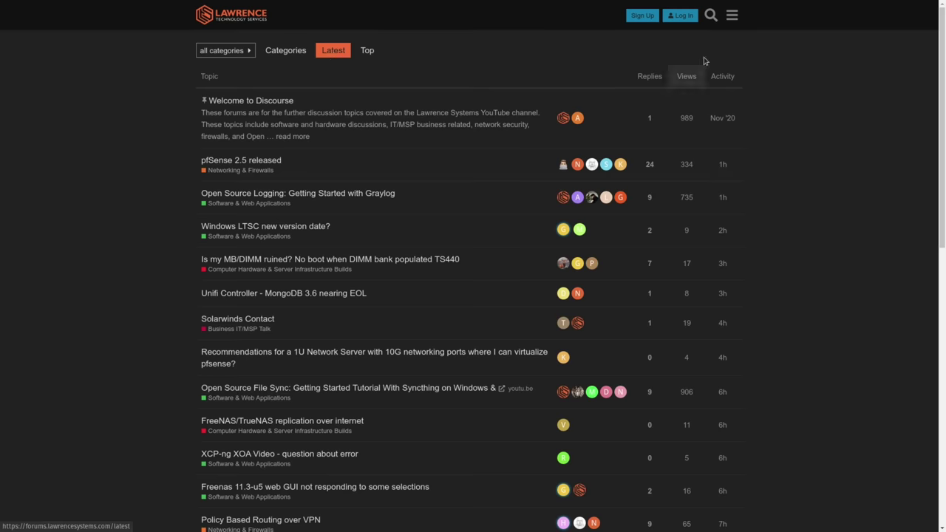
{"action": "left_click", "coordinate": [710, 15]}
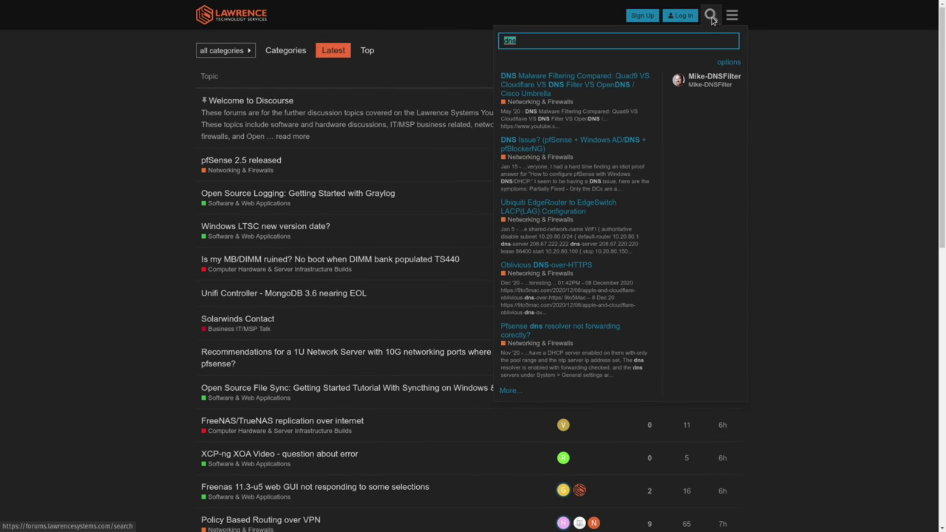
{"action": "left_click", "coordinate": [597, 77]}
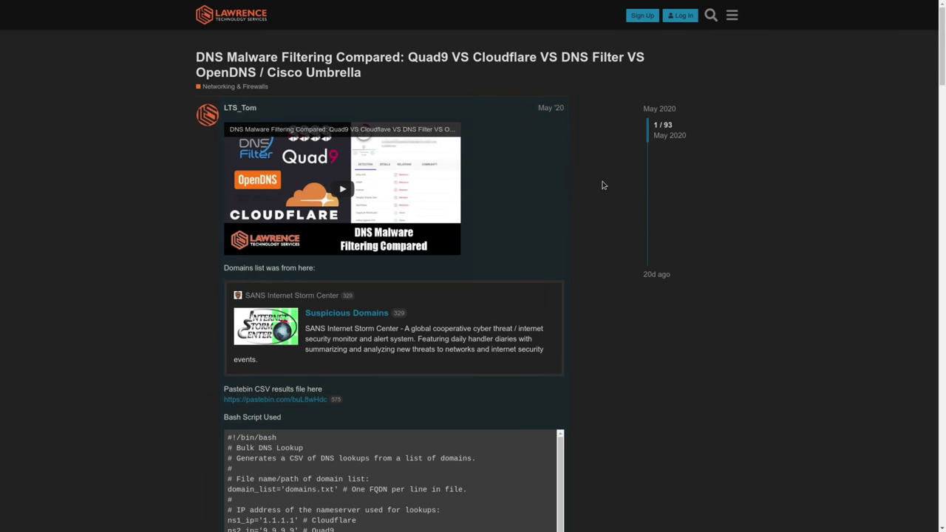
{"action": "scroll", "coordinate": [607, 184], "scroll_direction": "down", "scroll_amount": 2}
{"action": "scroll", "coordinate": [613, 182], "scroll_direction": "down", "scroll_amount": 10}
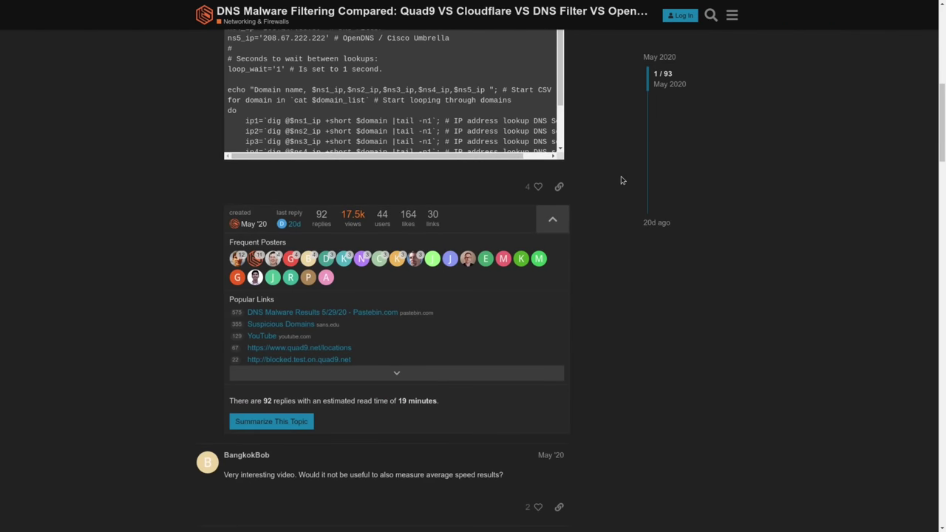
{"action": "scroll", "coordinate": [635, 179], "scroll_direction": "down", "scroll_amount": 1}
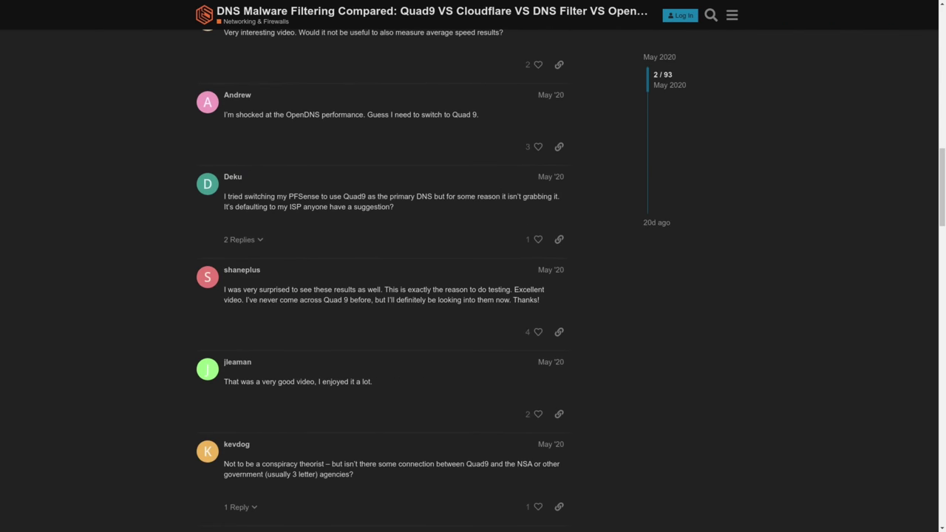